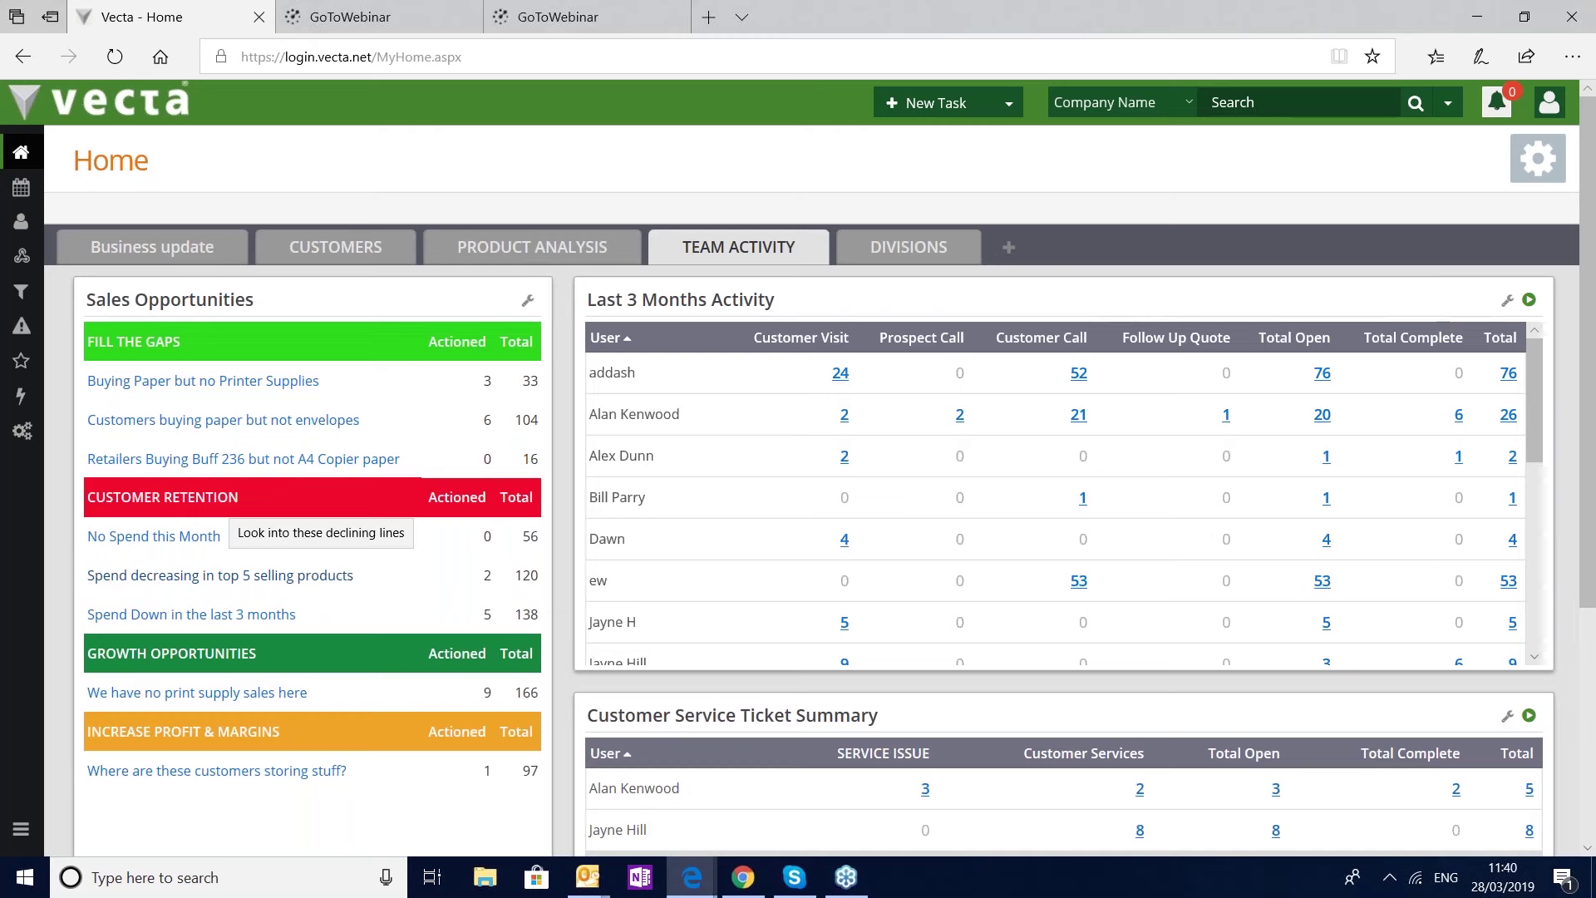
Bring the Vecta window showing the My Territory home page to the front
click(741, 893)
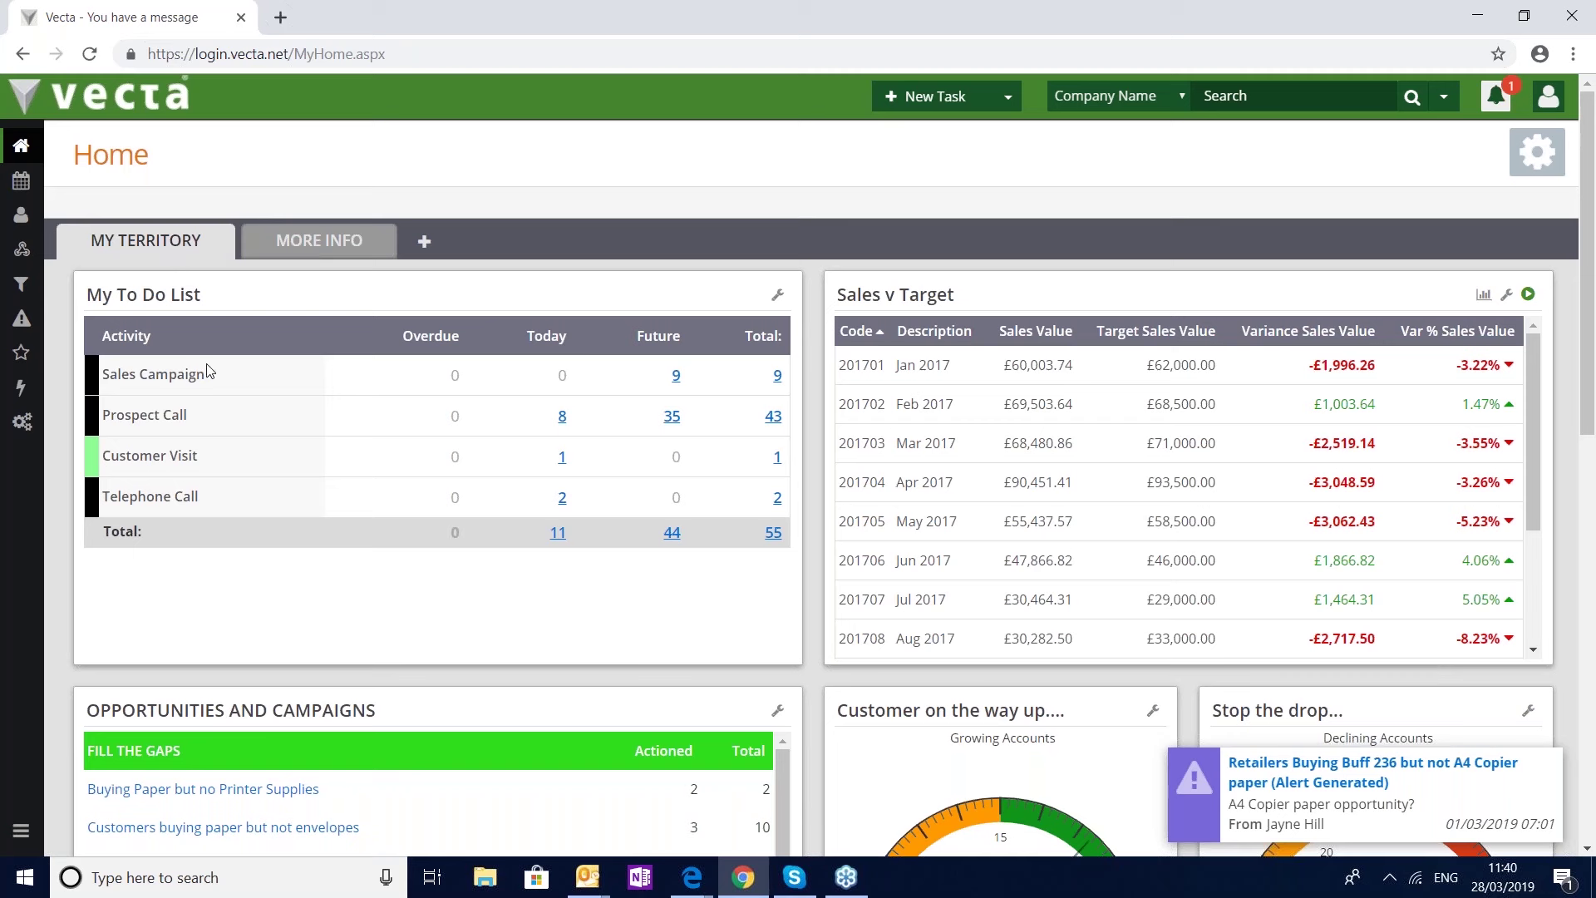
Open today's WALKER SERVICE UK LTD prospect call task from the tasks due today
click(558, 533)
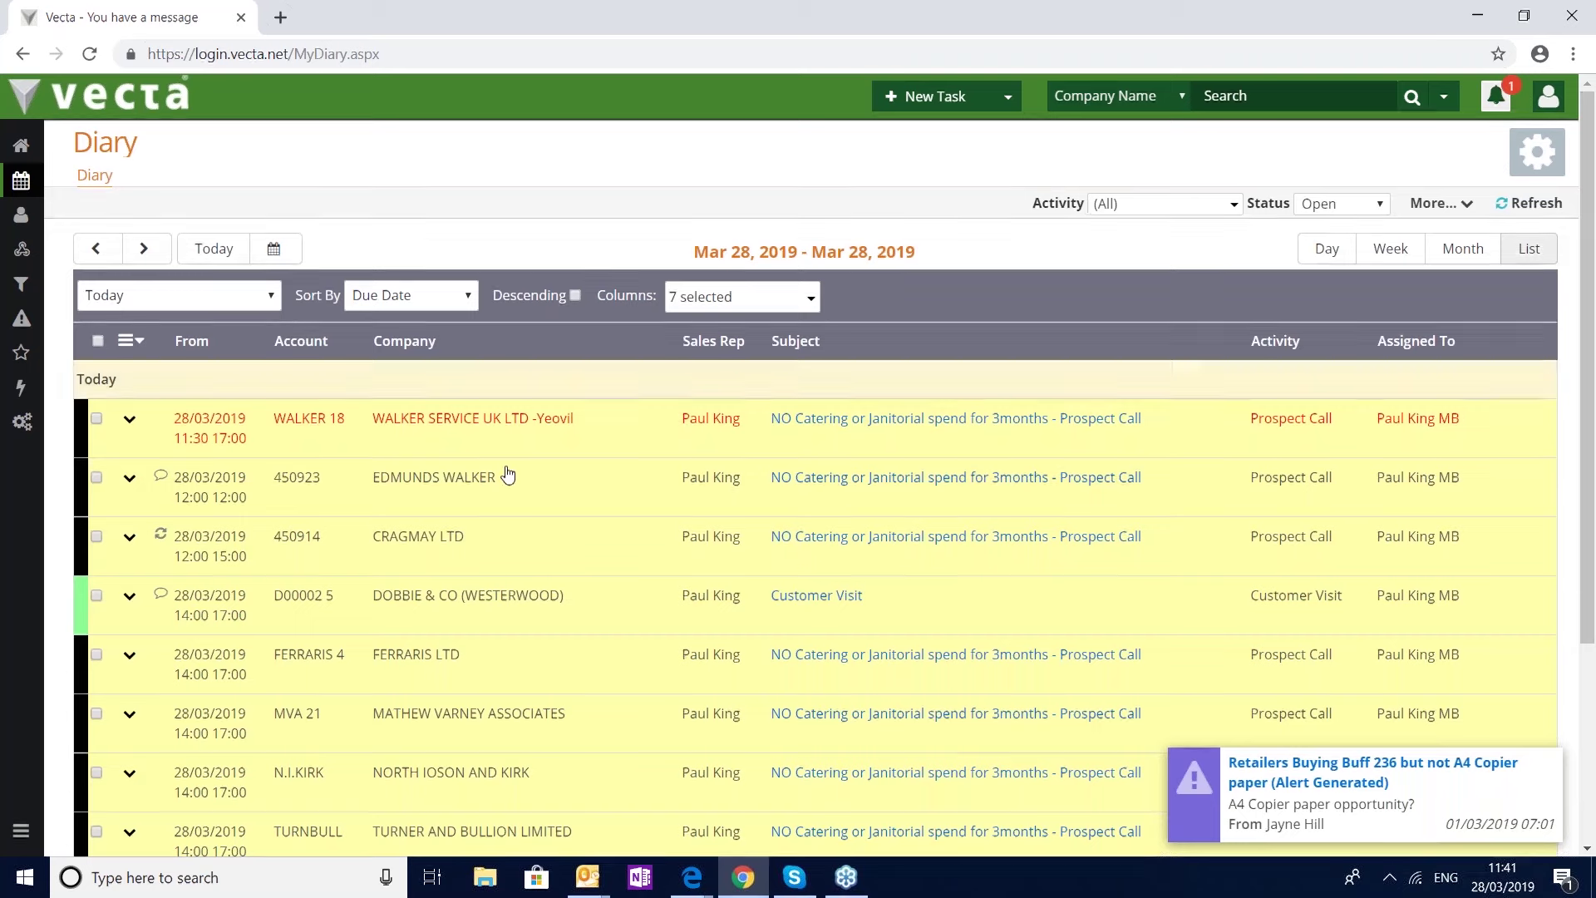
click(130, 420)
click(458, 422)
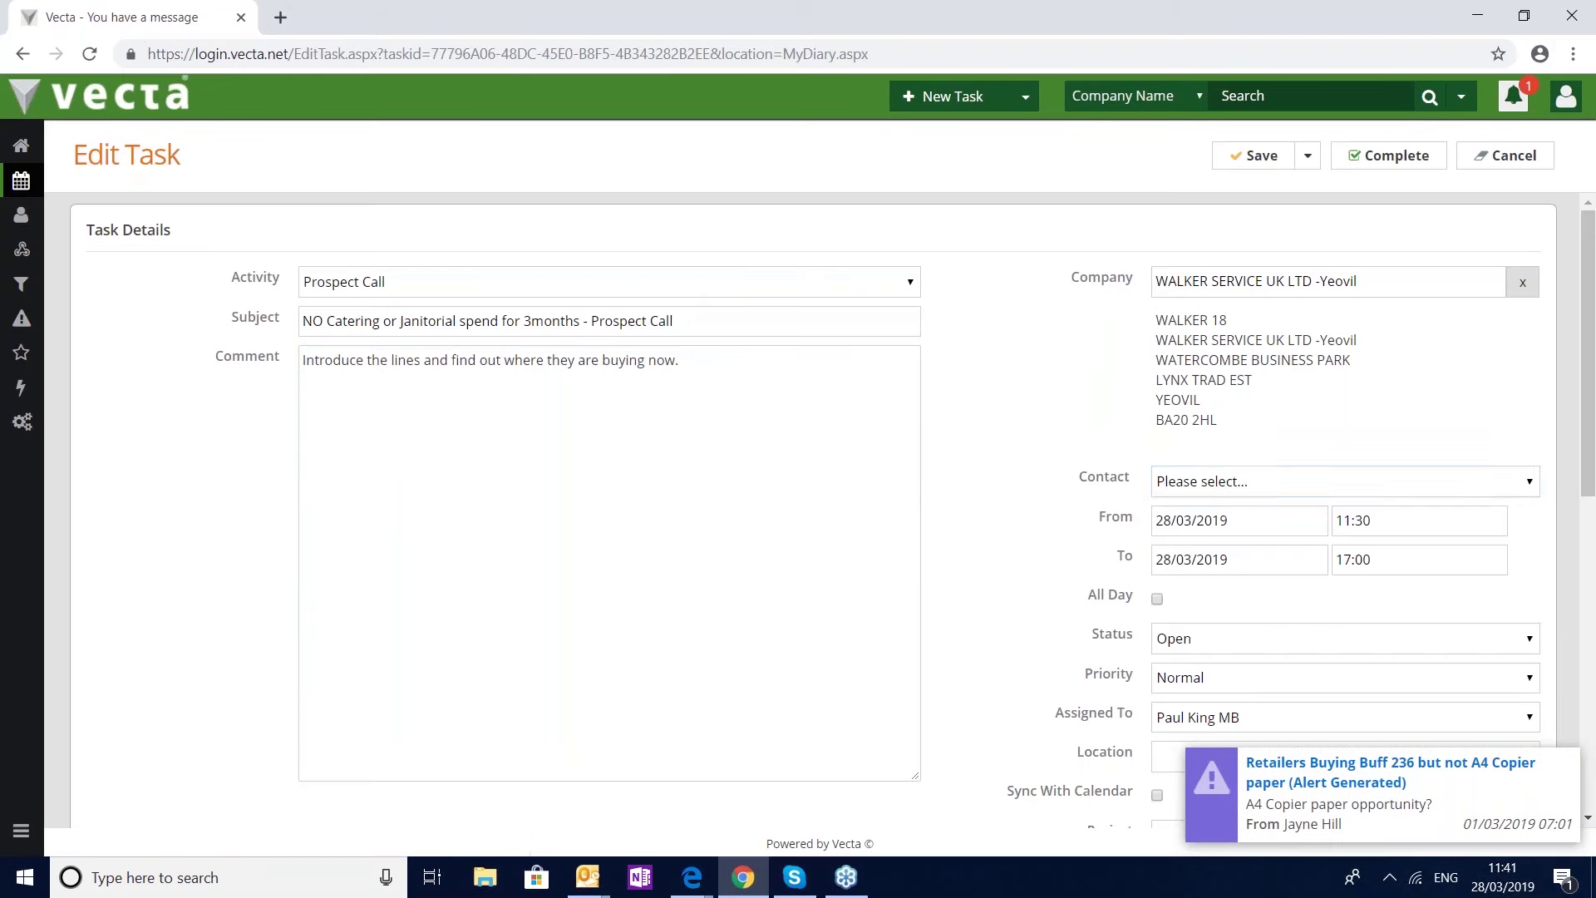
Set the task's contact to the company's primary contact, review their details, then return home
click(1509, 482)
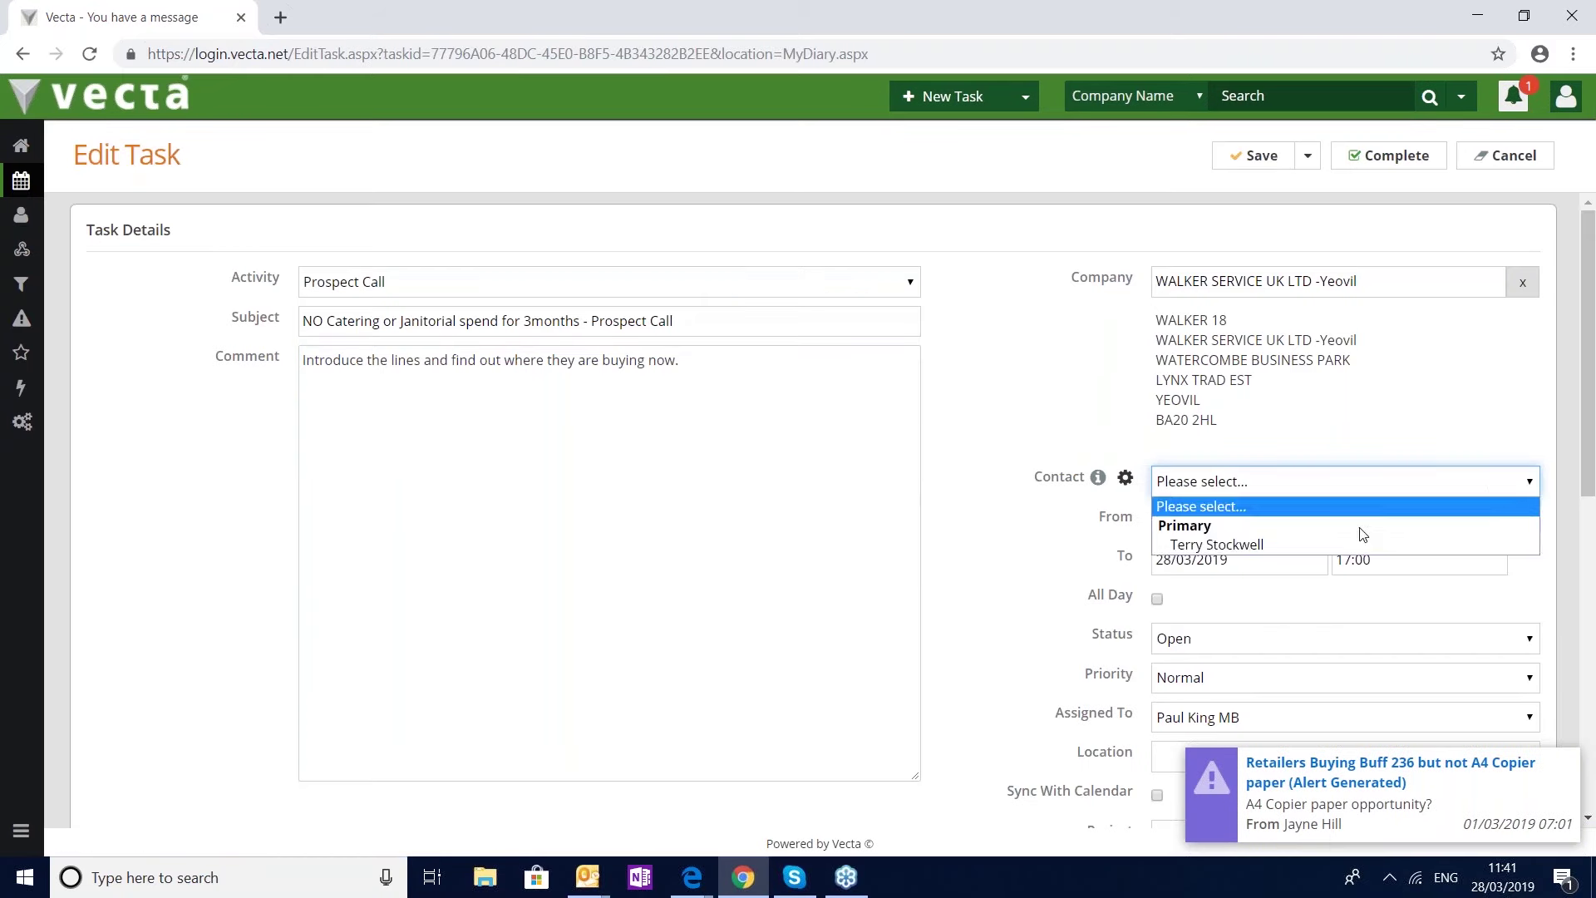
click(1346, 553)
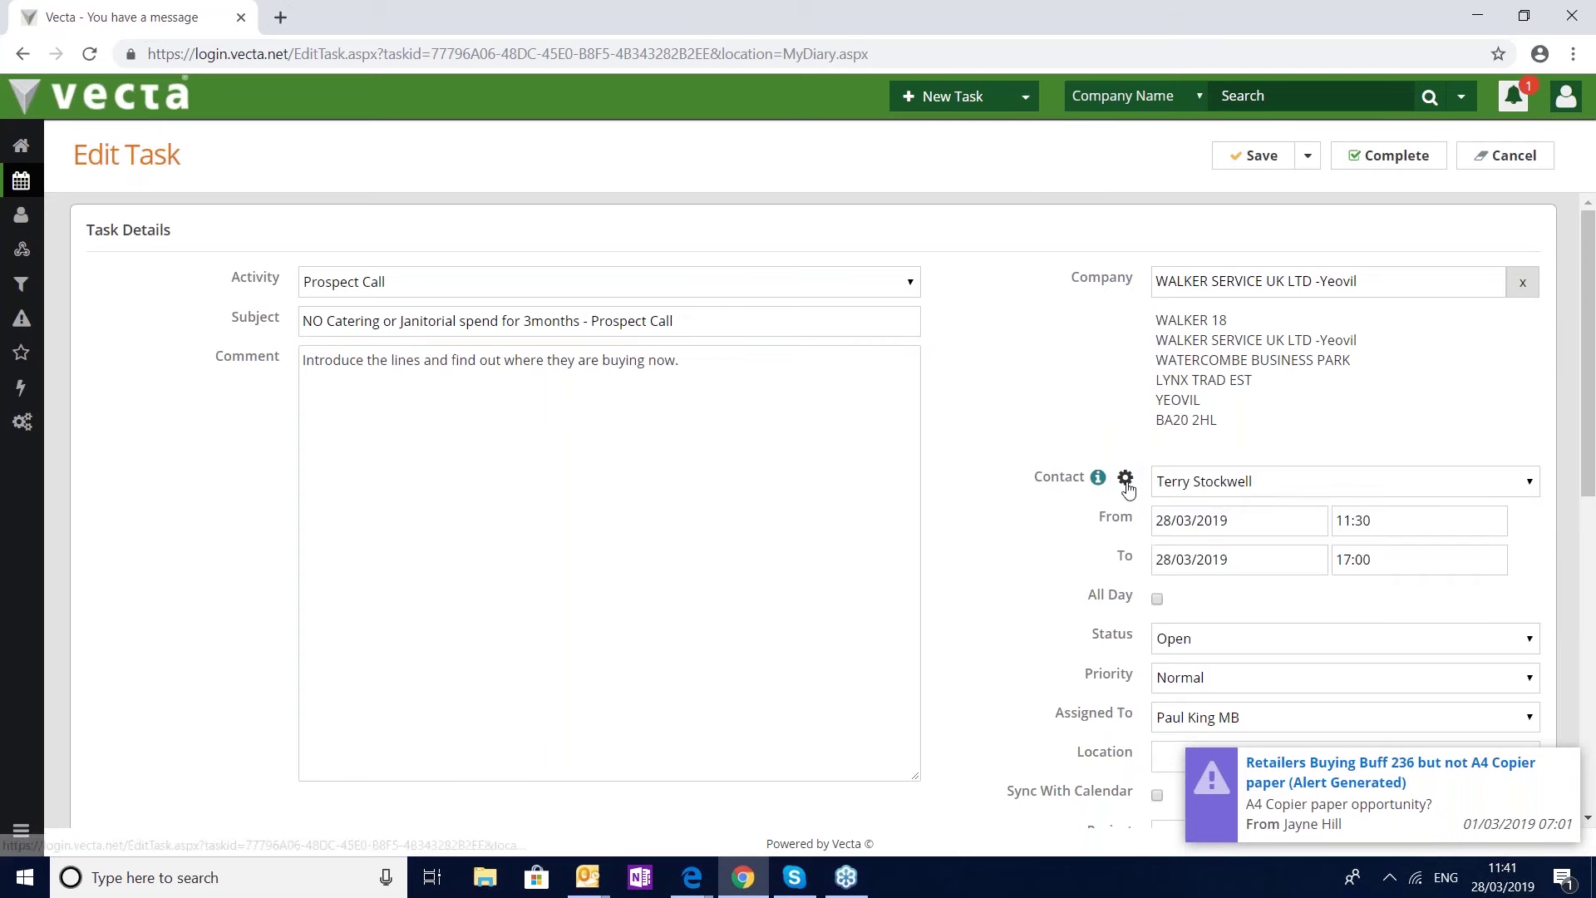
click(1126, 484)
click(1190, 509)
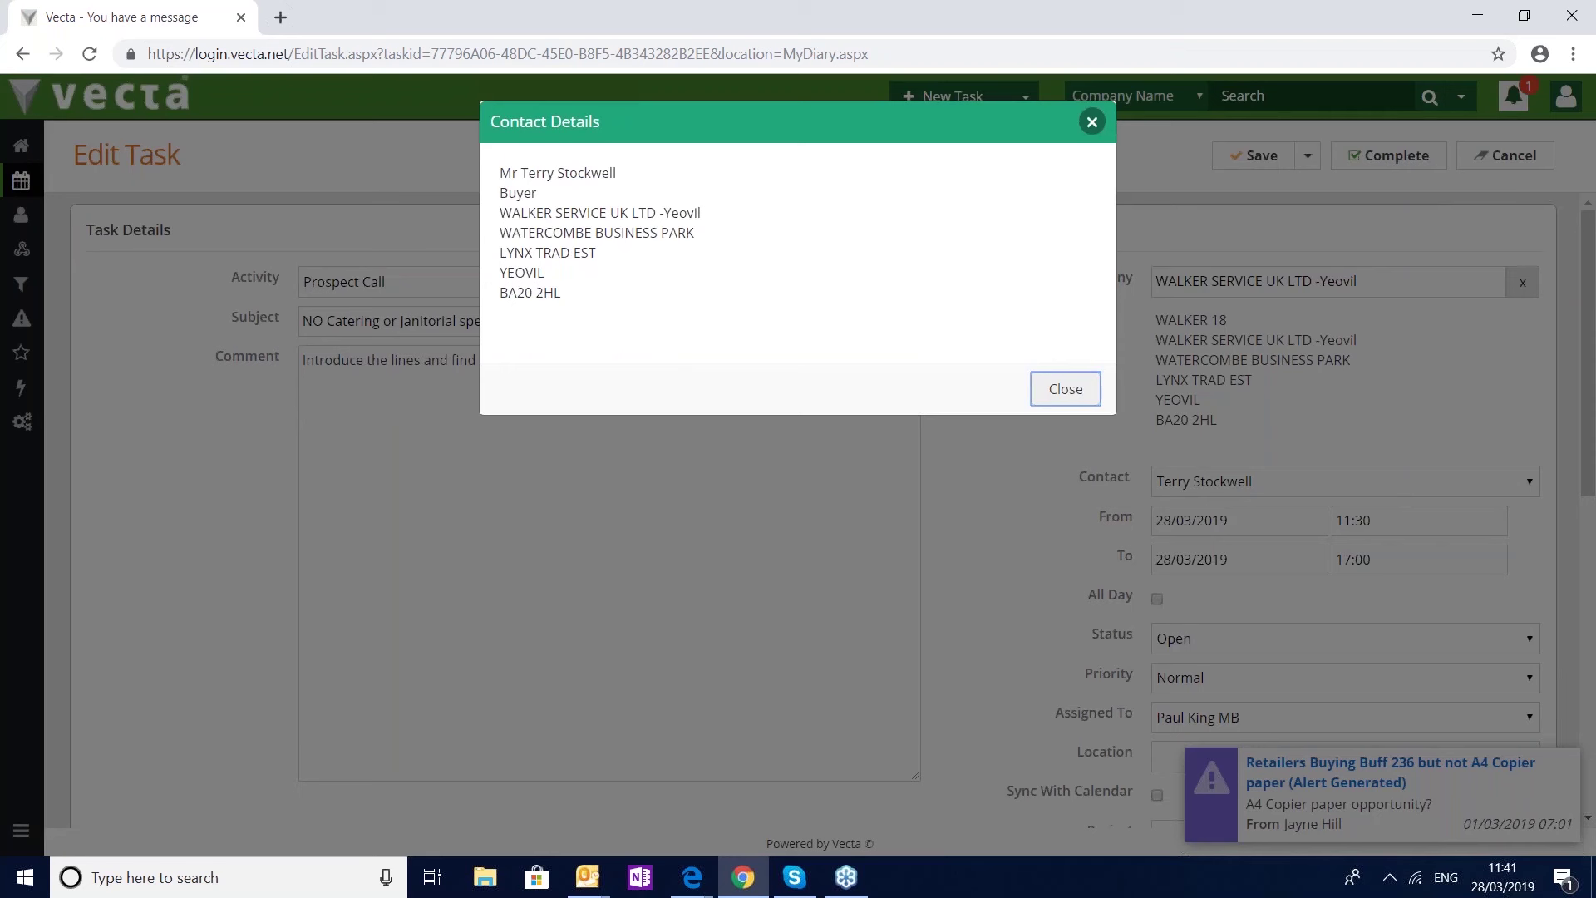
click(1052, 391)
click(21, 146)
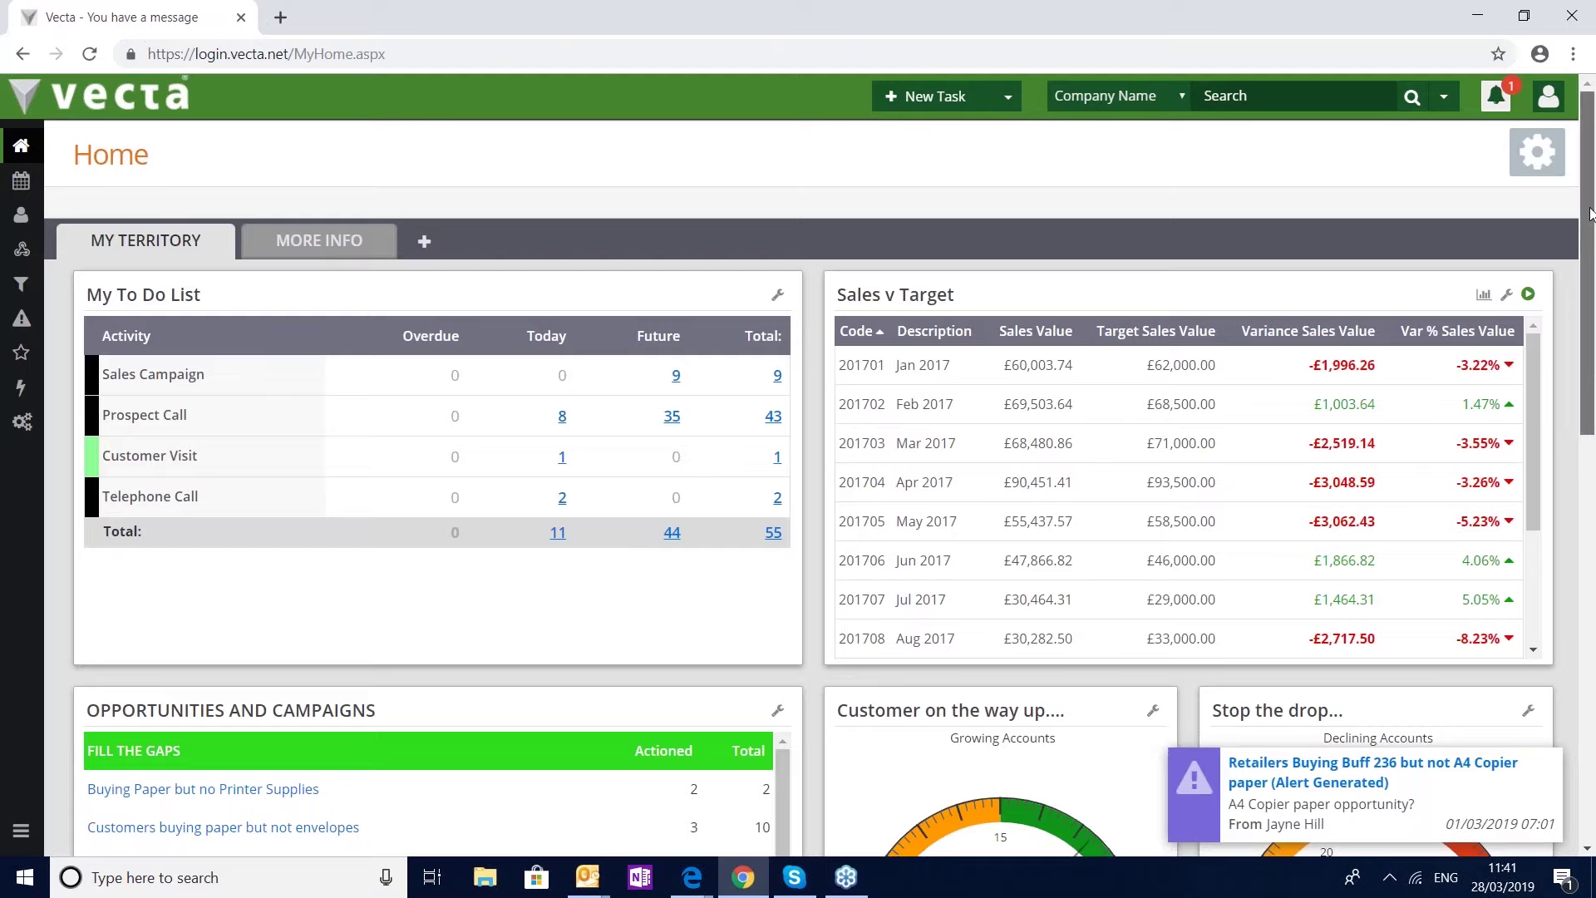
Scroll the home dashboard down to the Opportunities and Campaigns alerts
drag(1589, 214, 1591, 384)
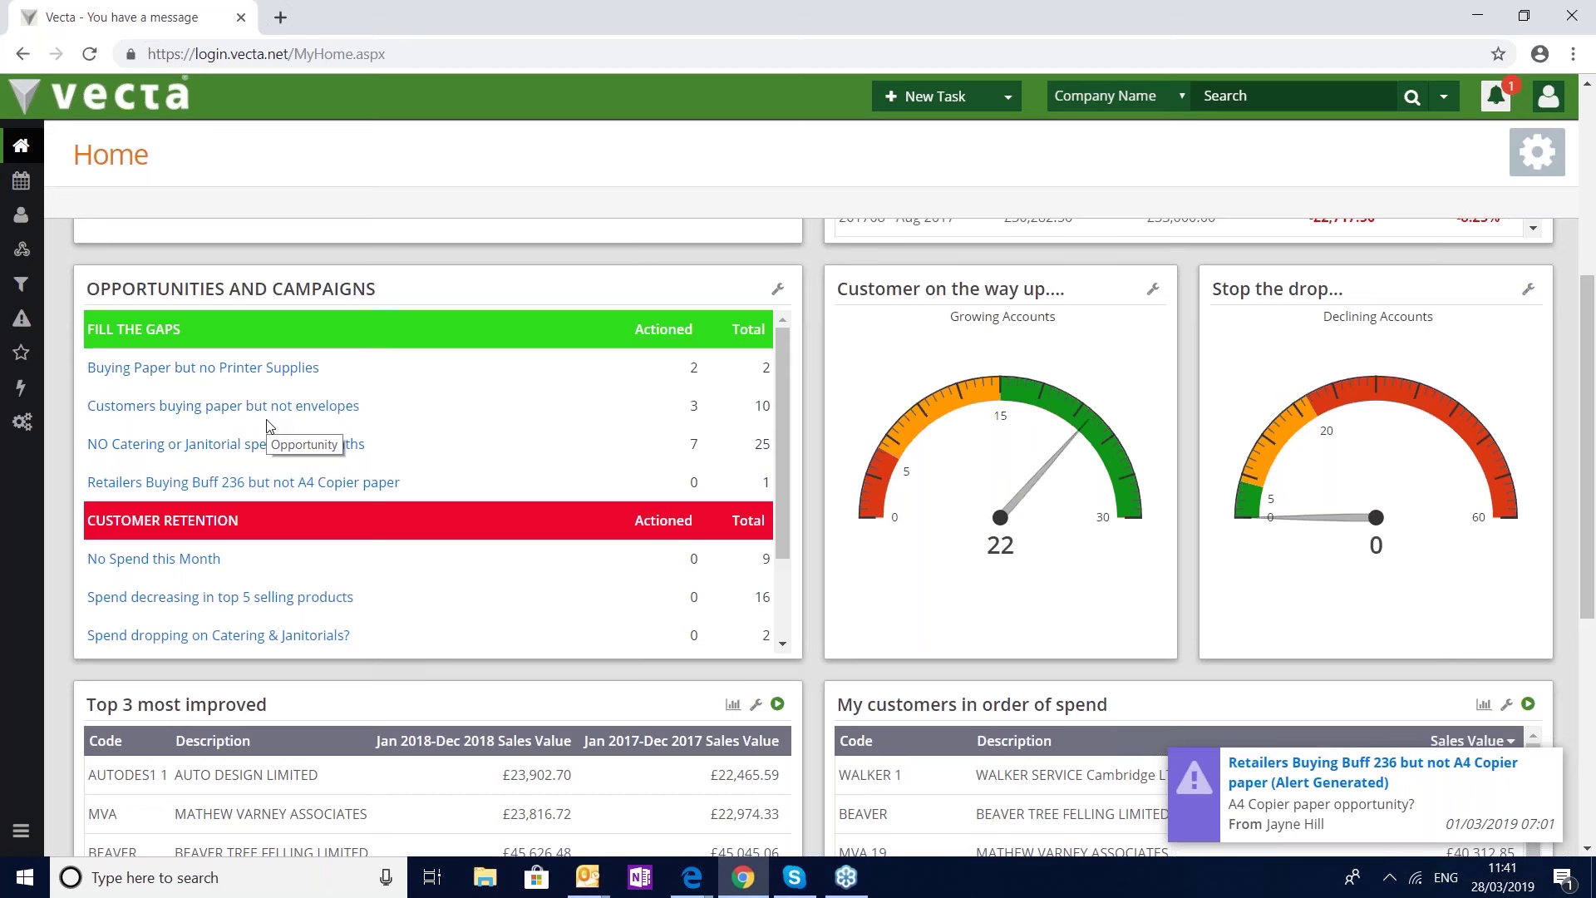
Review the Buying Paper but no Printer Supplies results and the EDMUNDS WALKER record, then go home
click(254, 369)
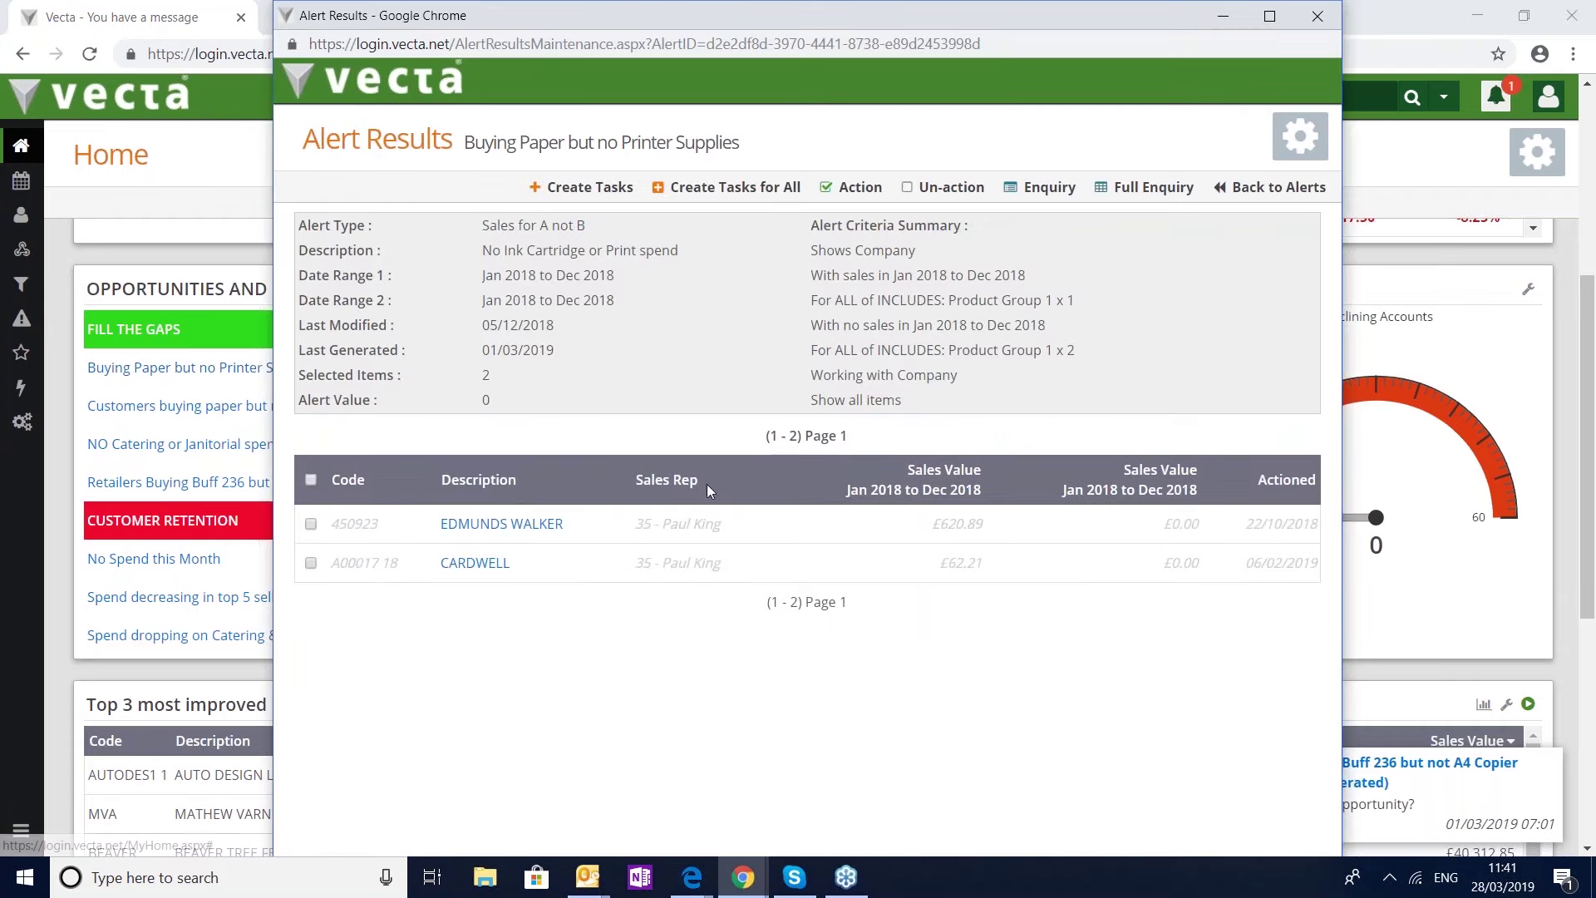
click(524, 532)
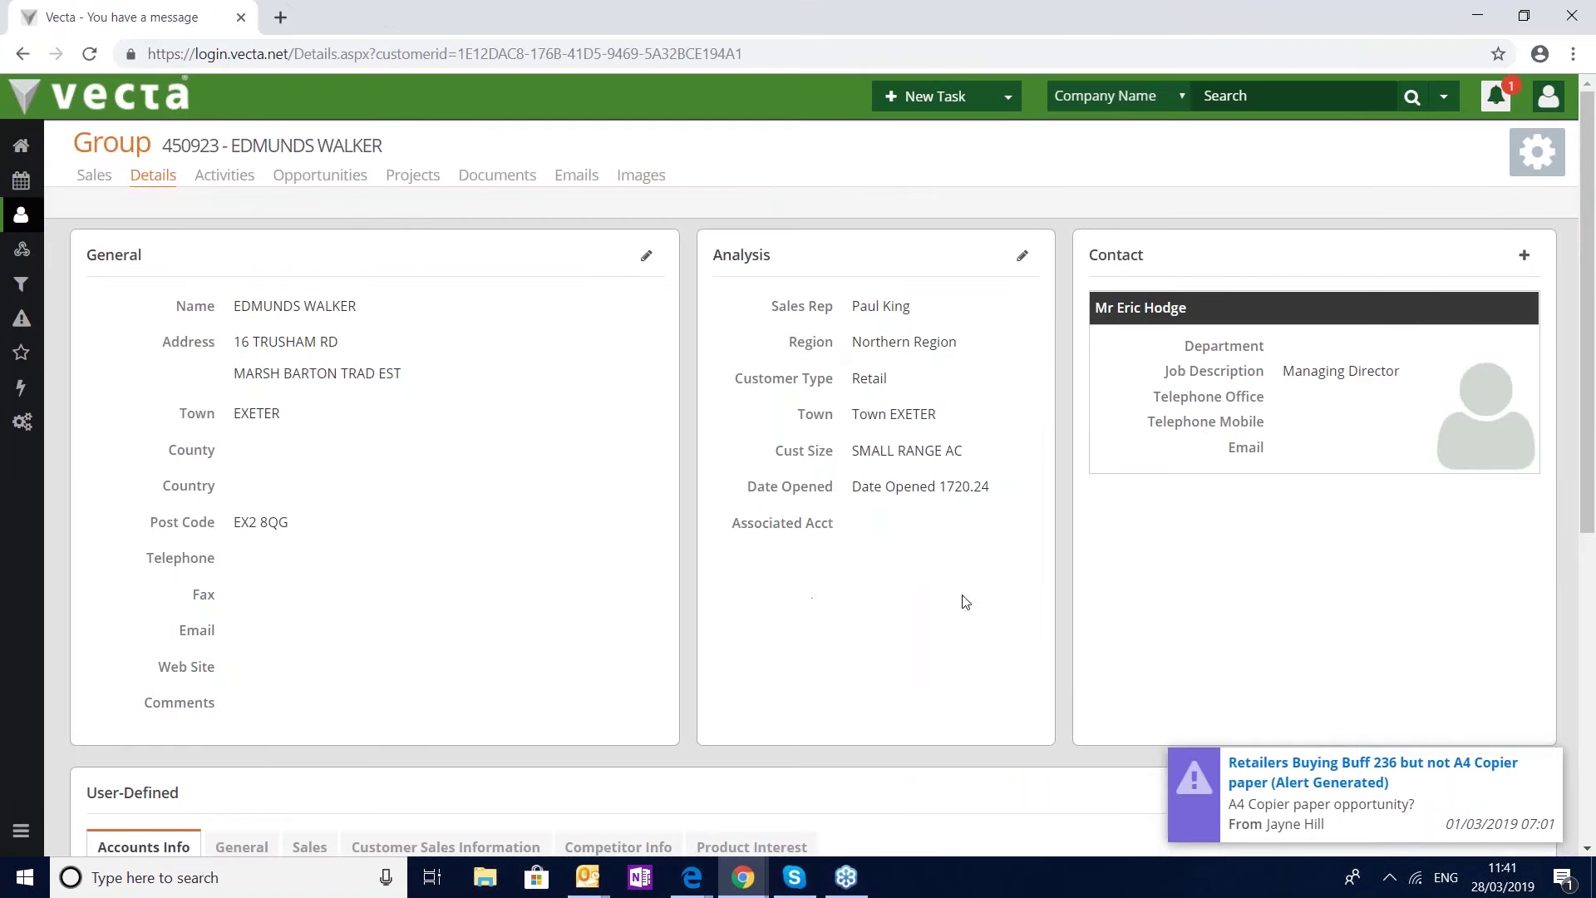
click(1222, 18)
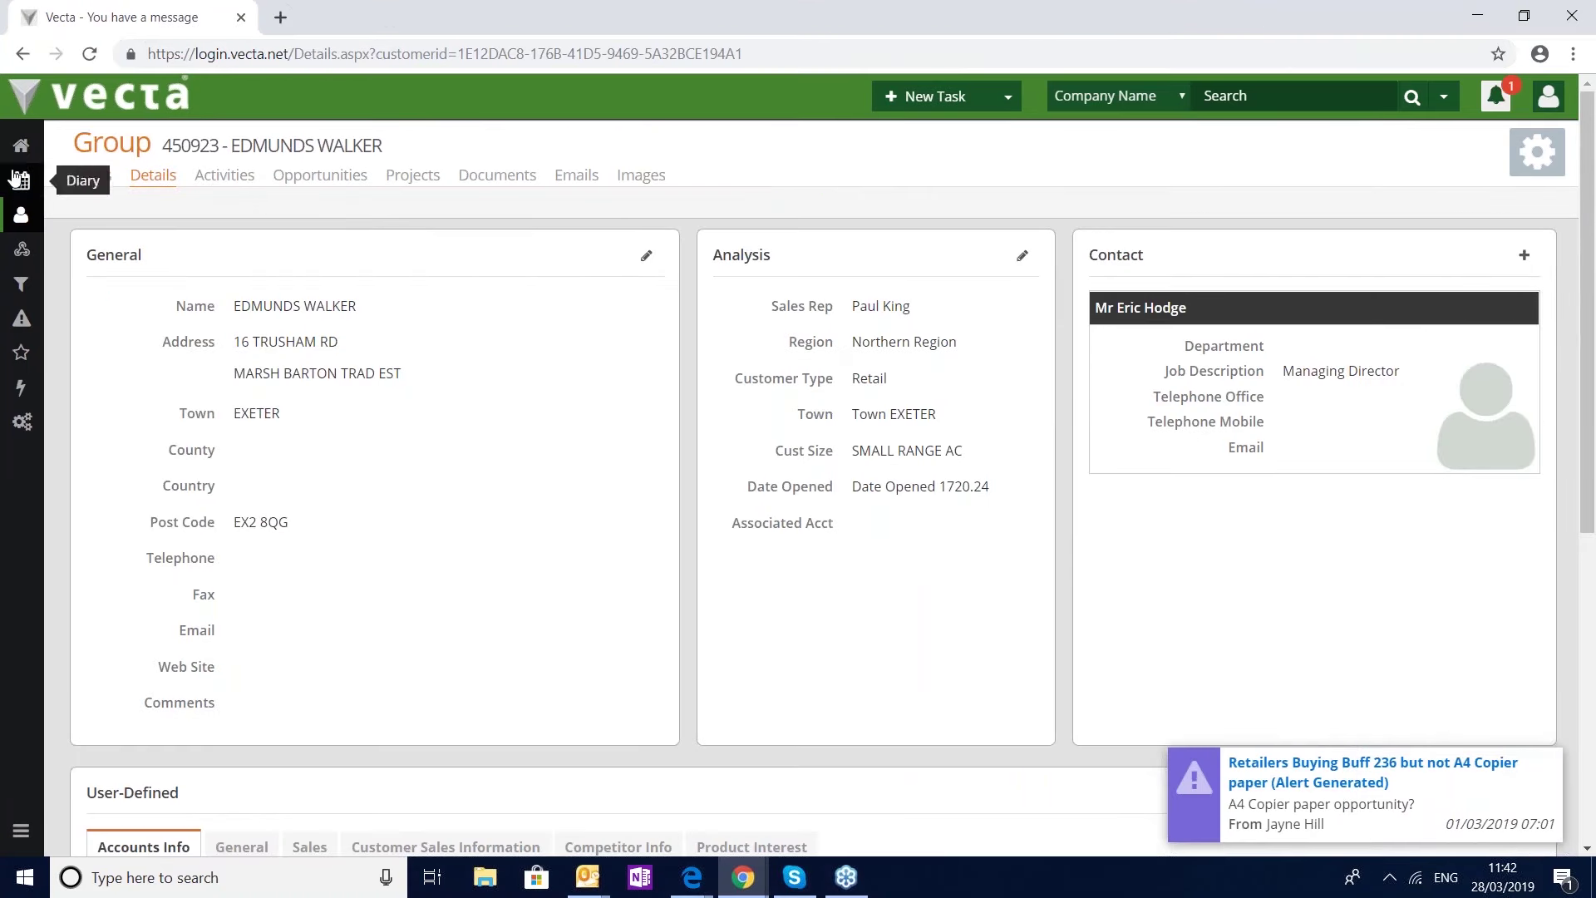
click(21, 145)
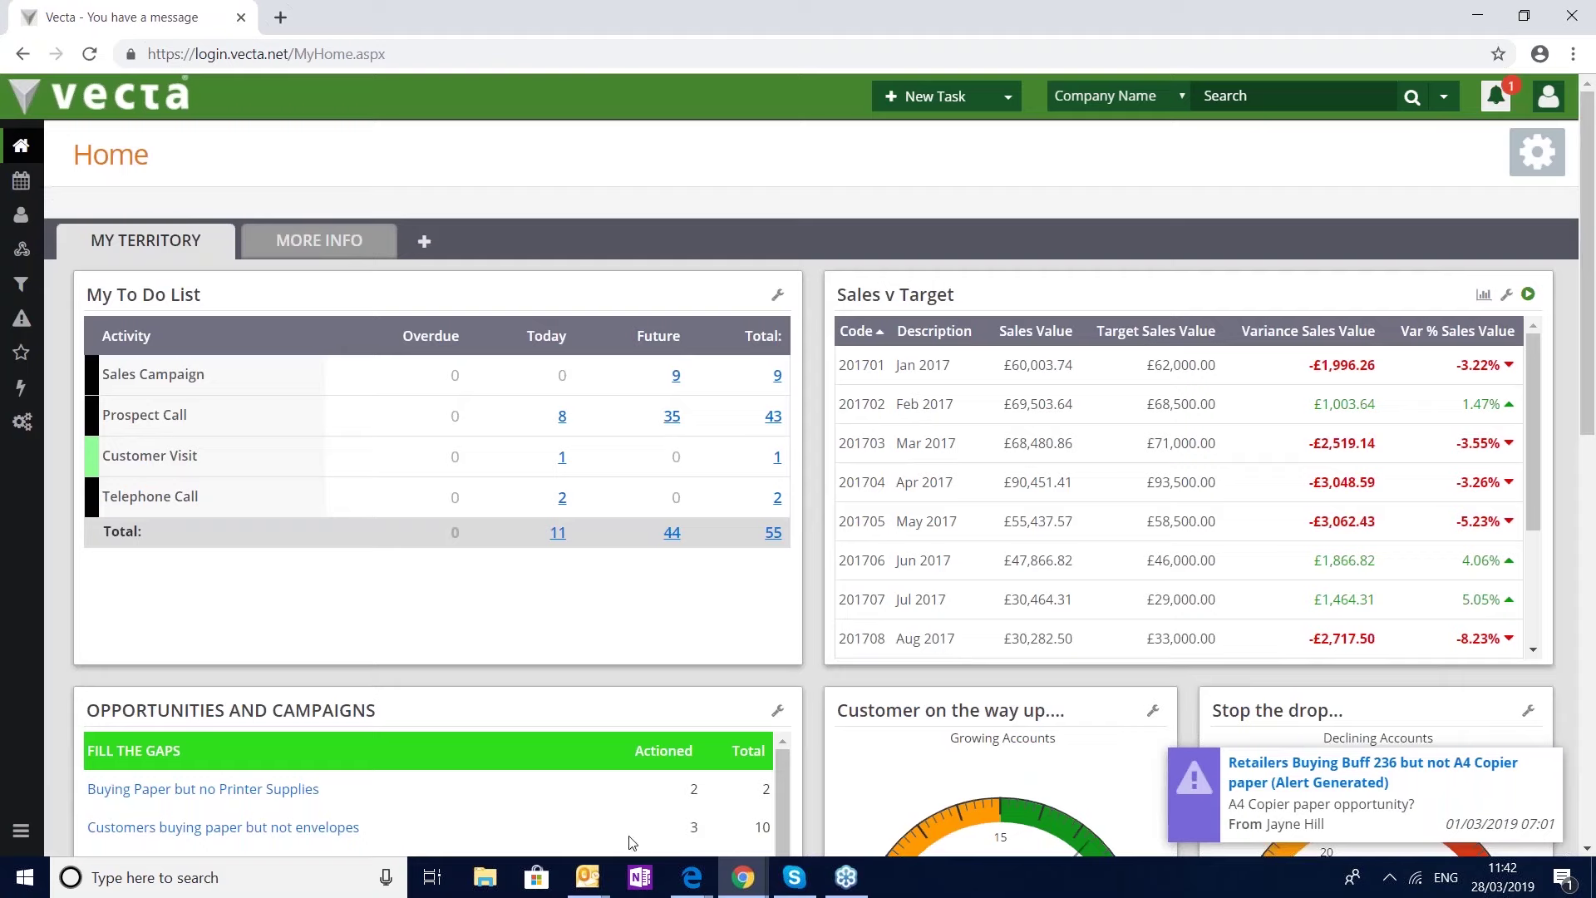
In the 'Vecta - Home' window, open the CUSTOMERS dashboard and scroll to Customers TY V LY
mouse_move(690, 879)
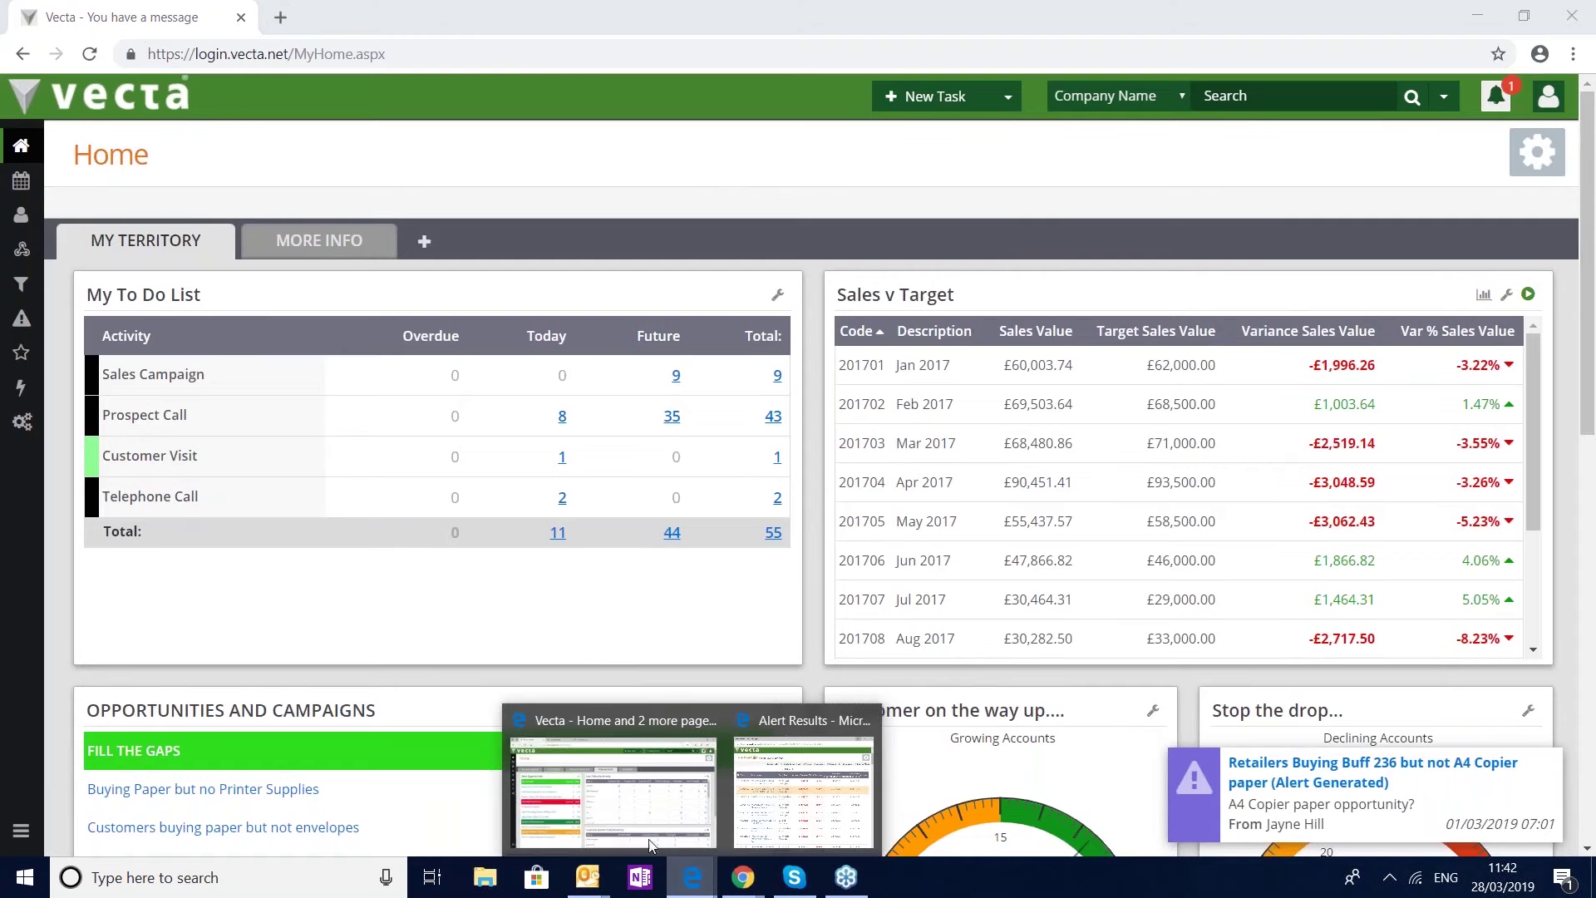
click(599, 821)
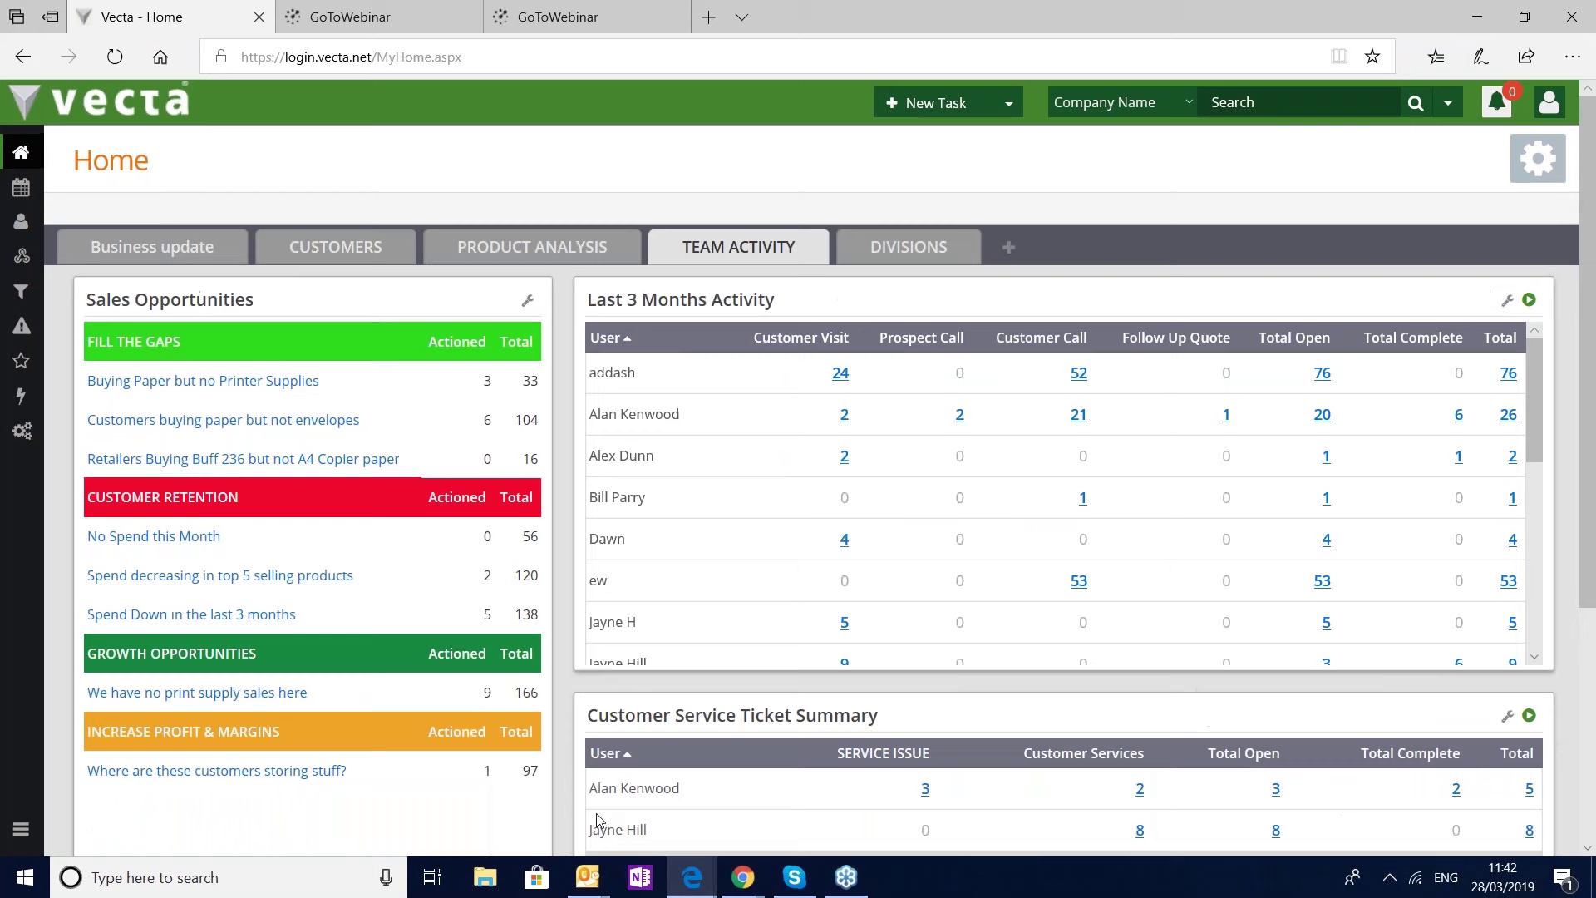
click(325, 251)
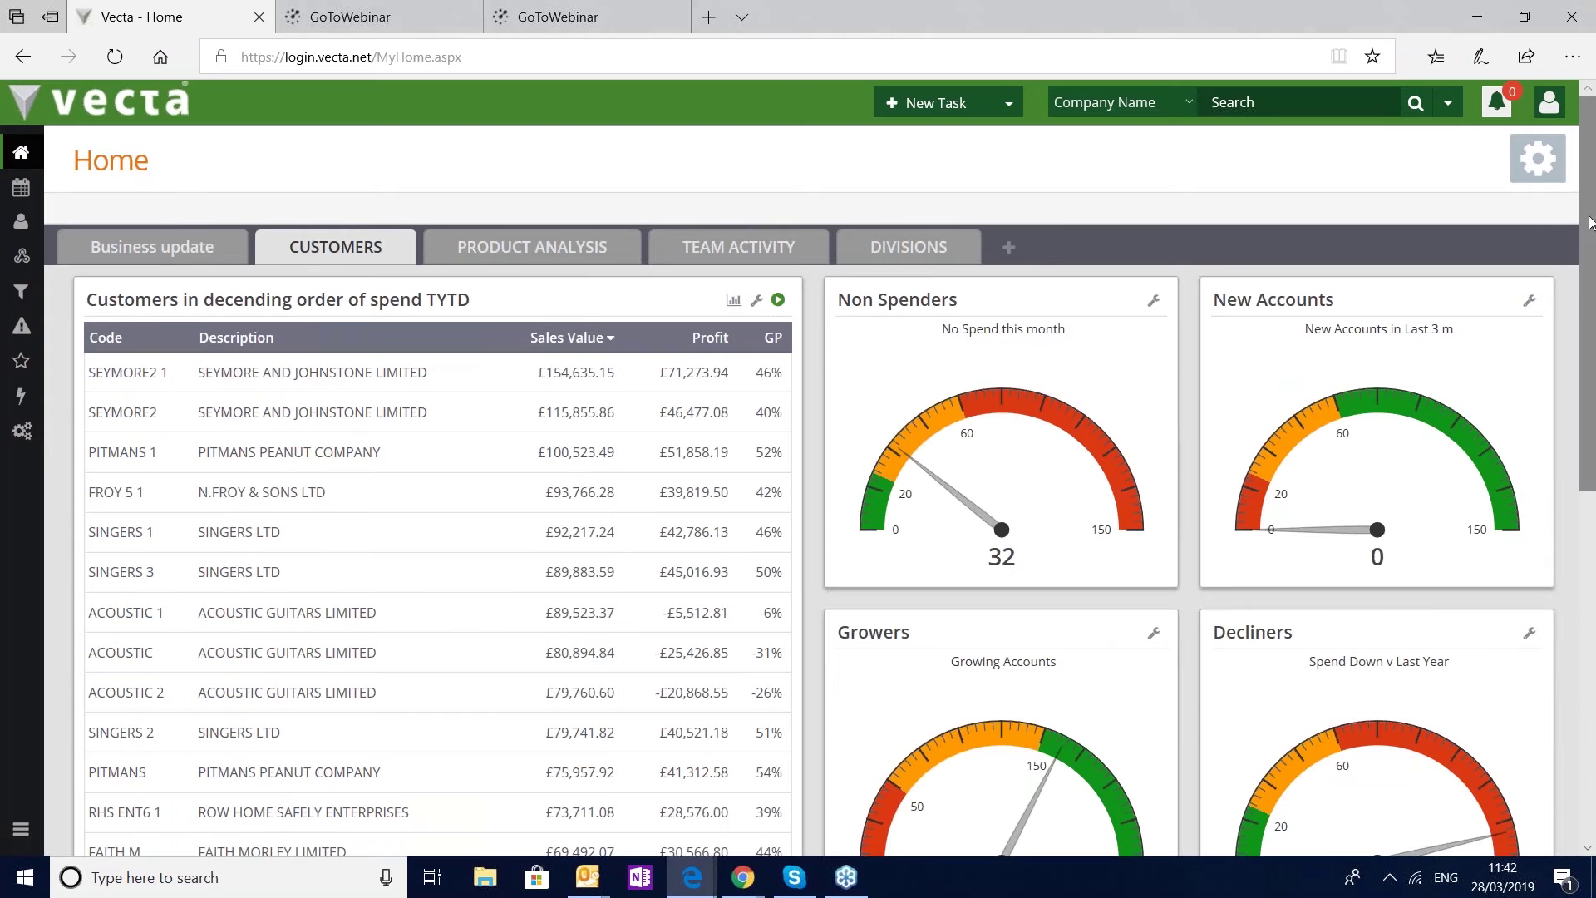
drag(1592, 244, 1592, 576)
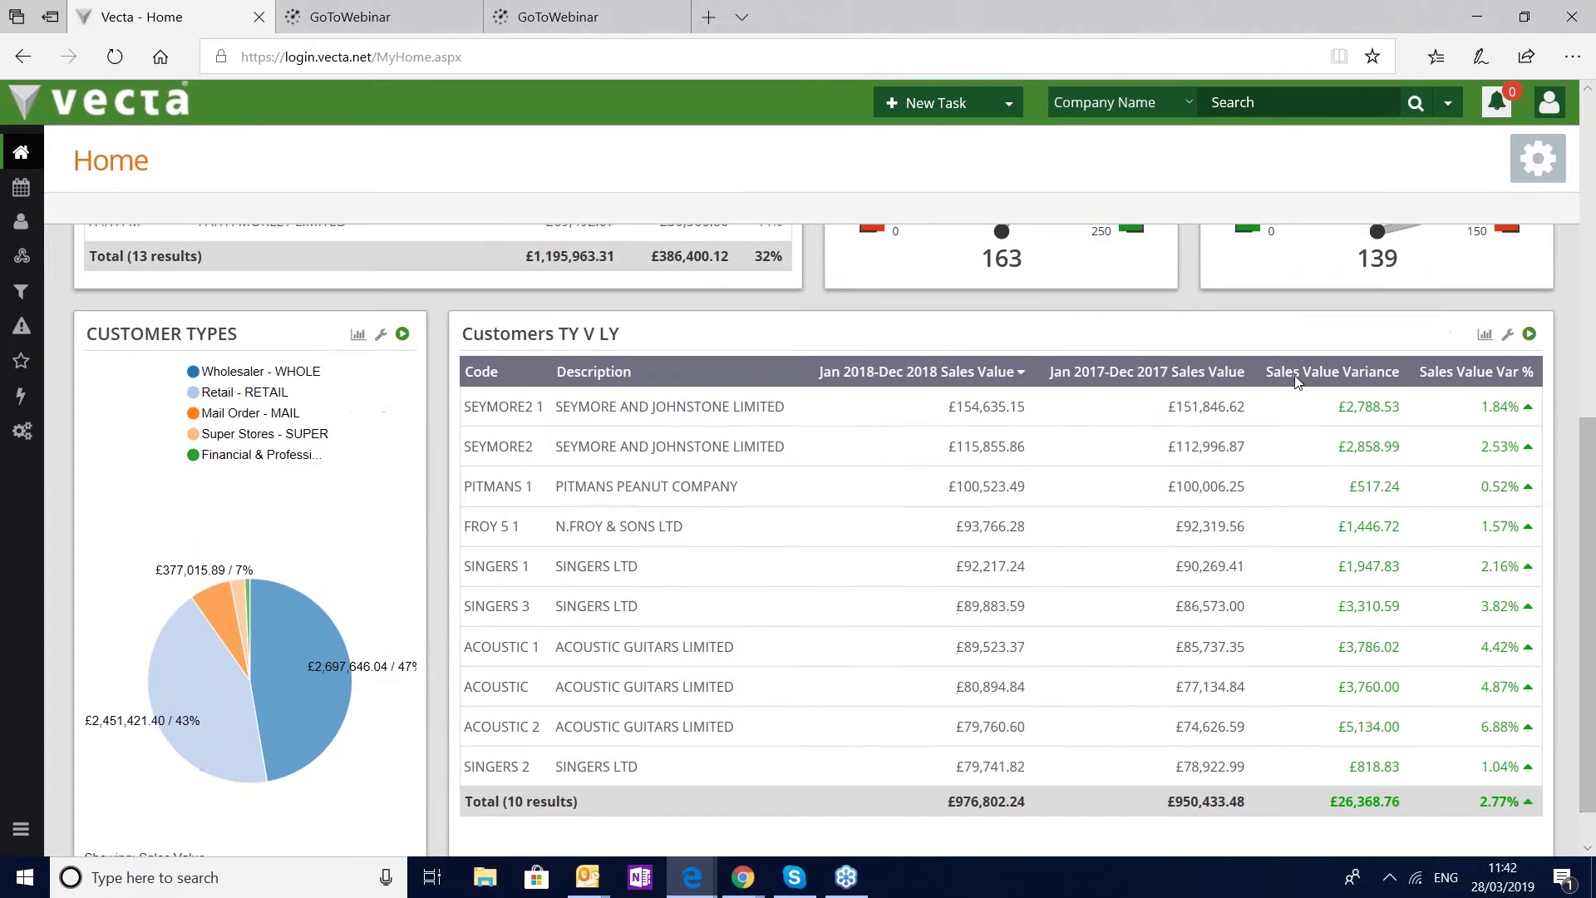
click(1530, 335)
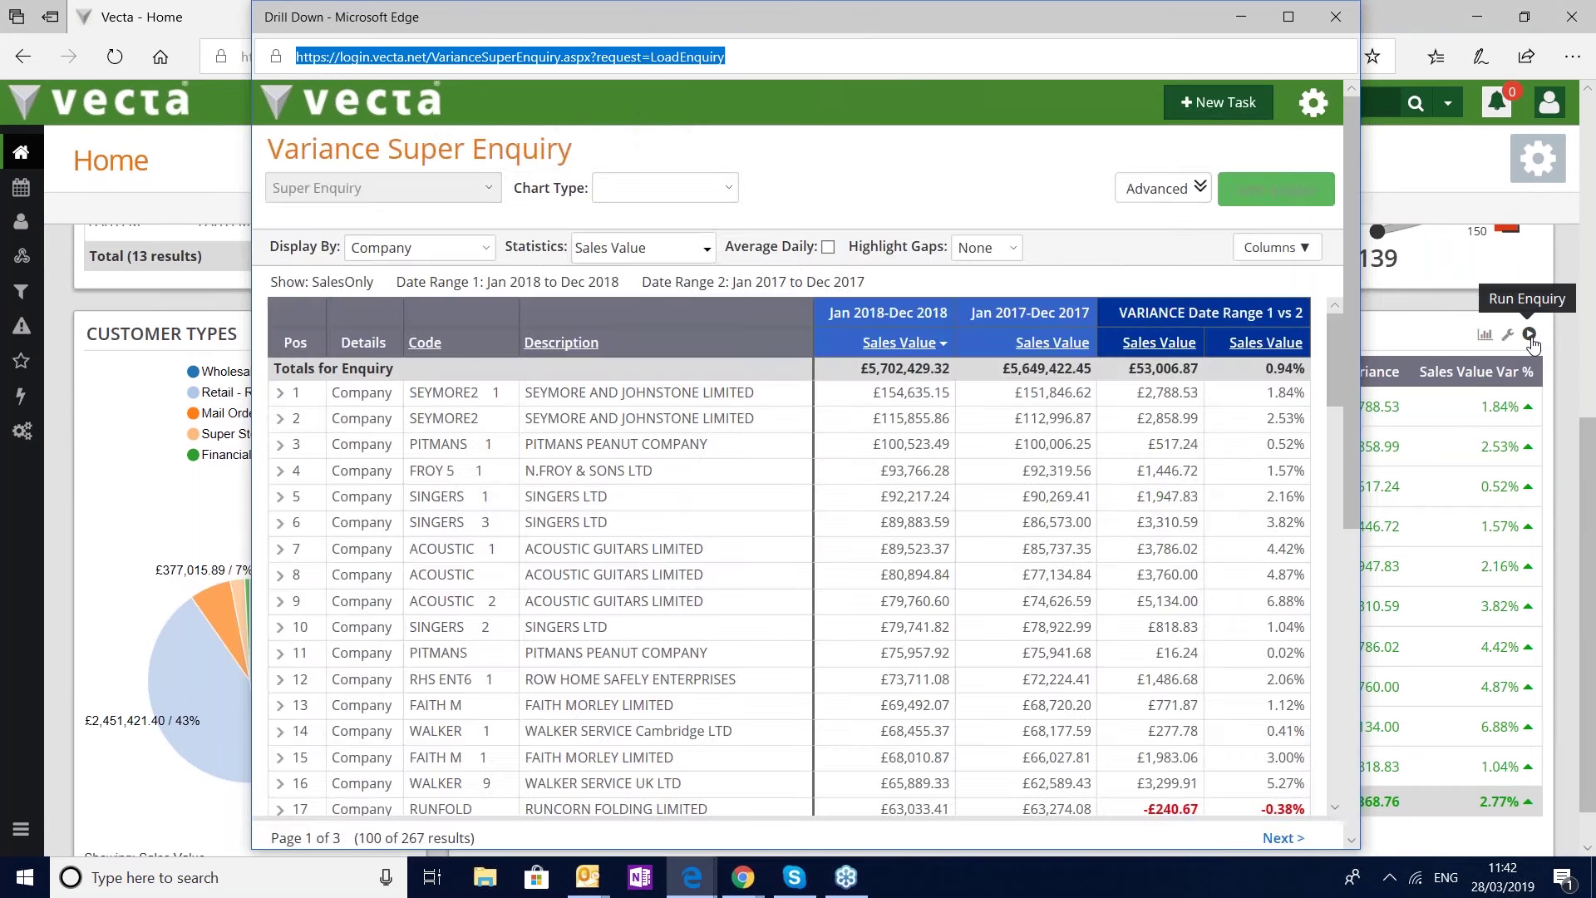
click(1286, 18)
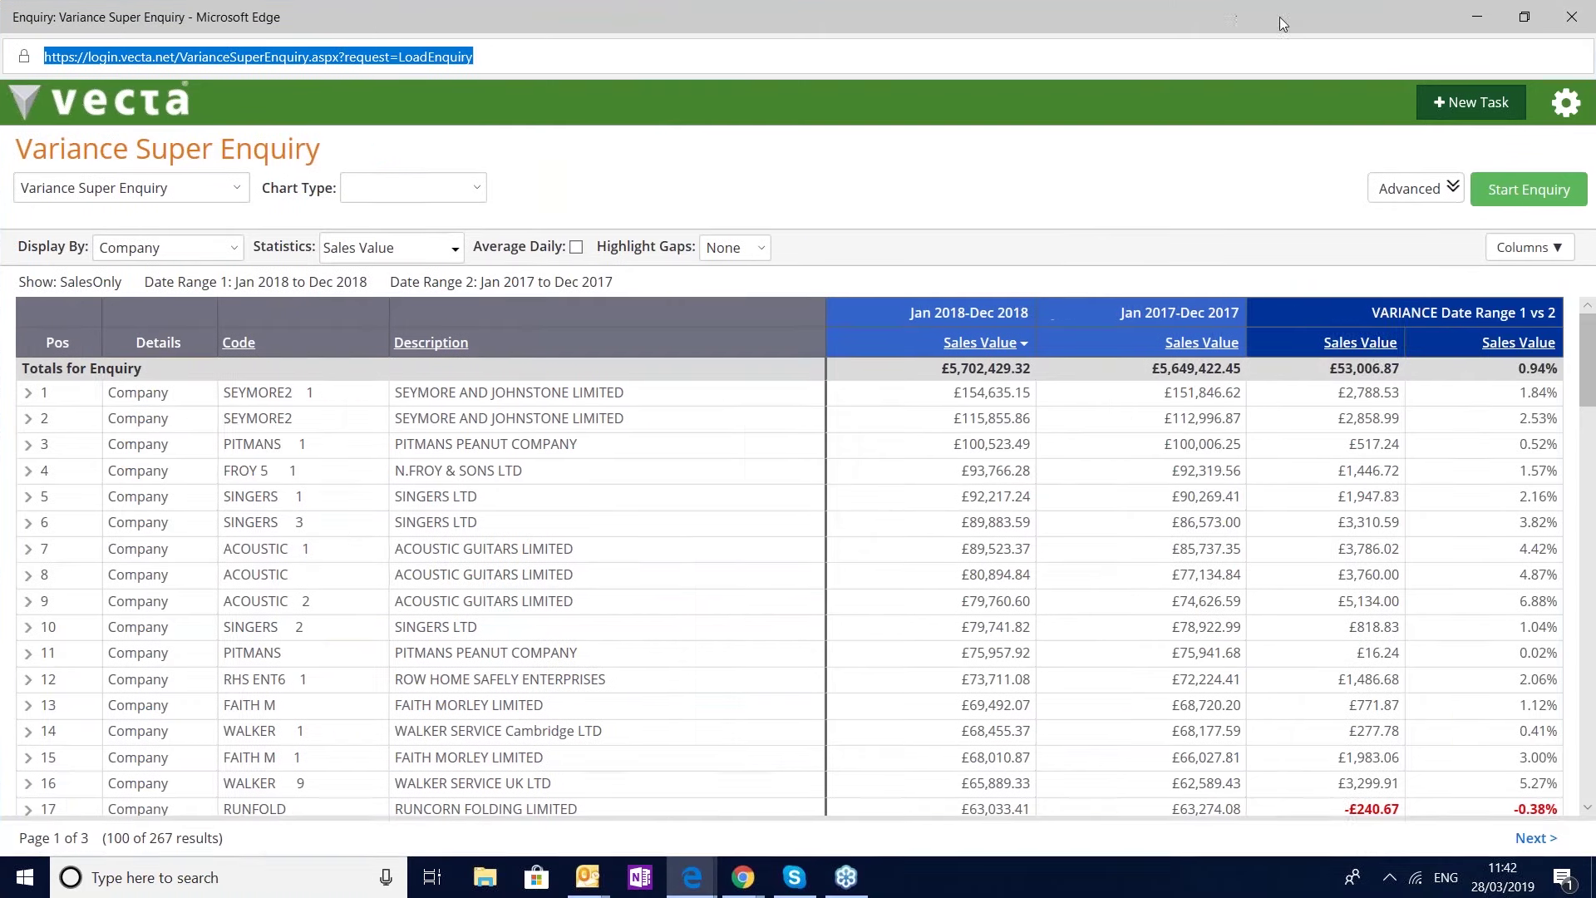
click(1336, 345)
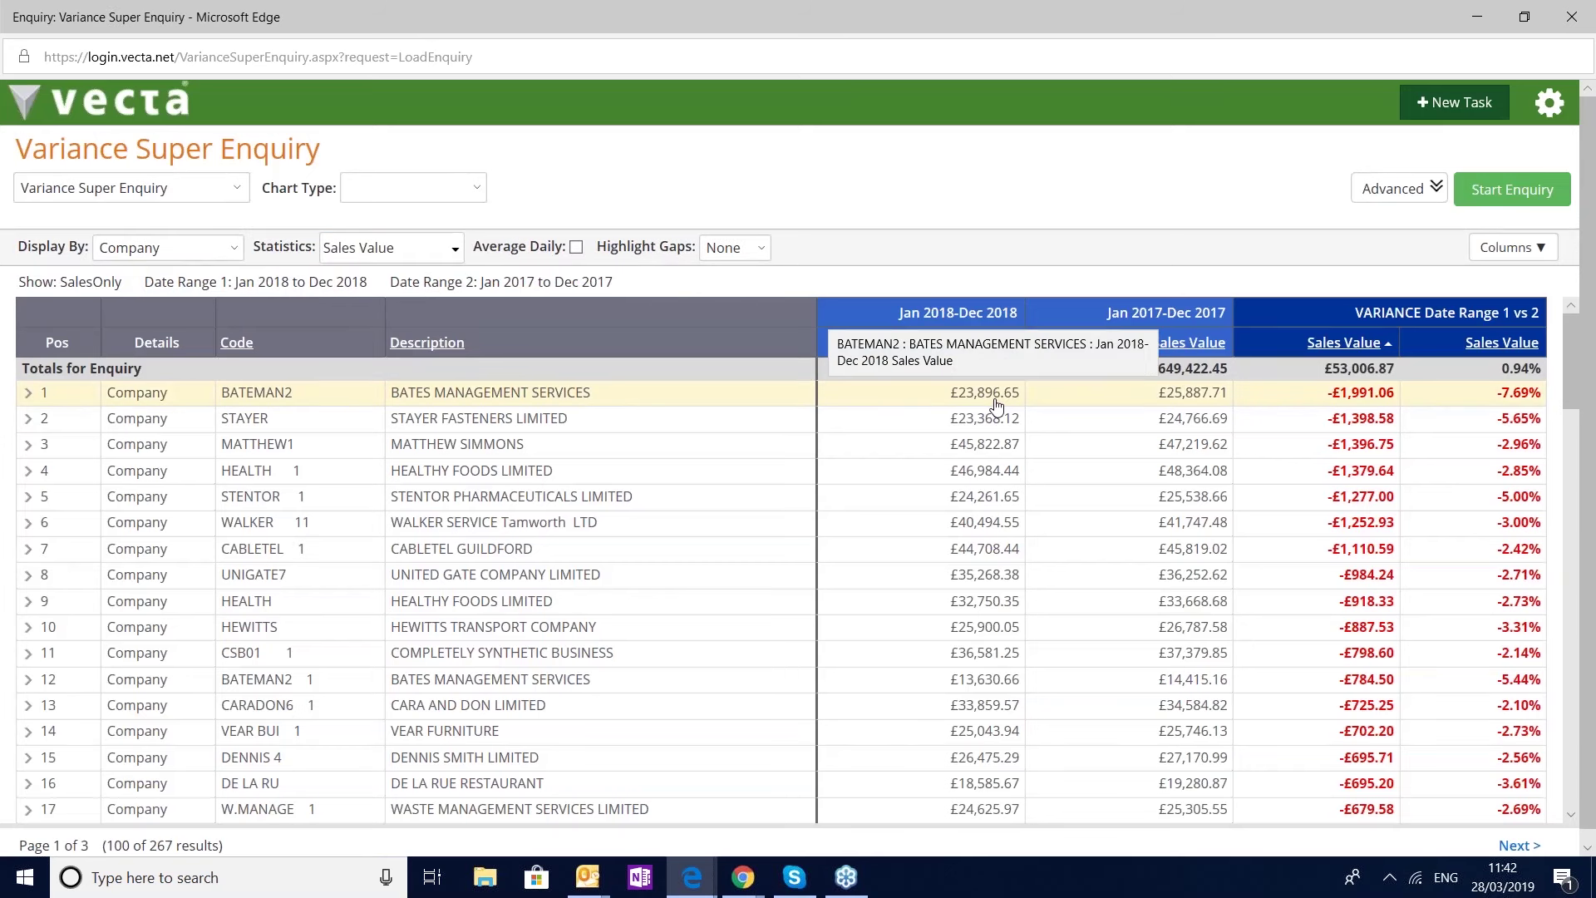
click(739, 402)
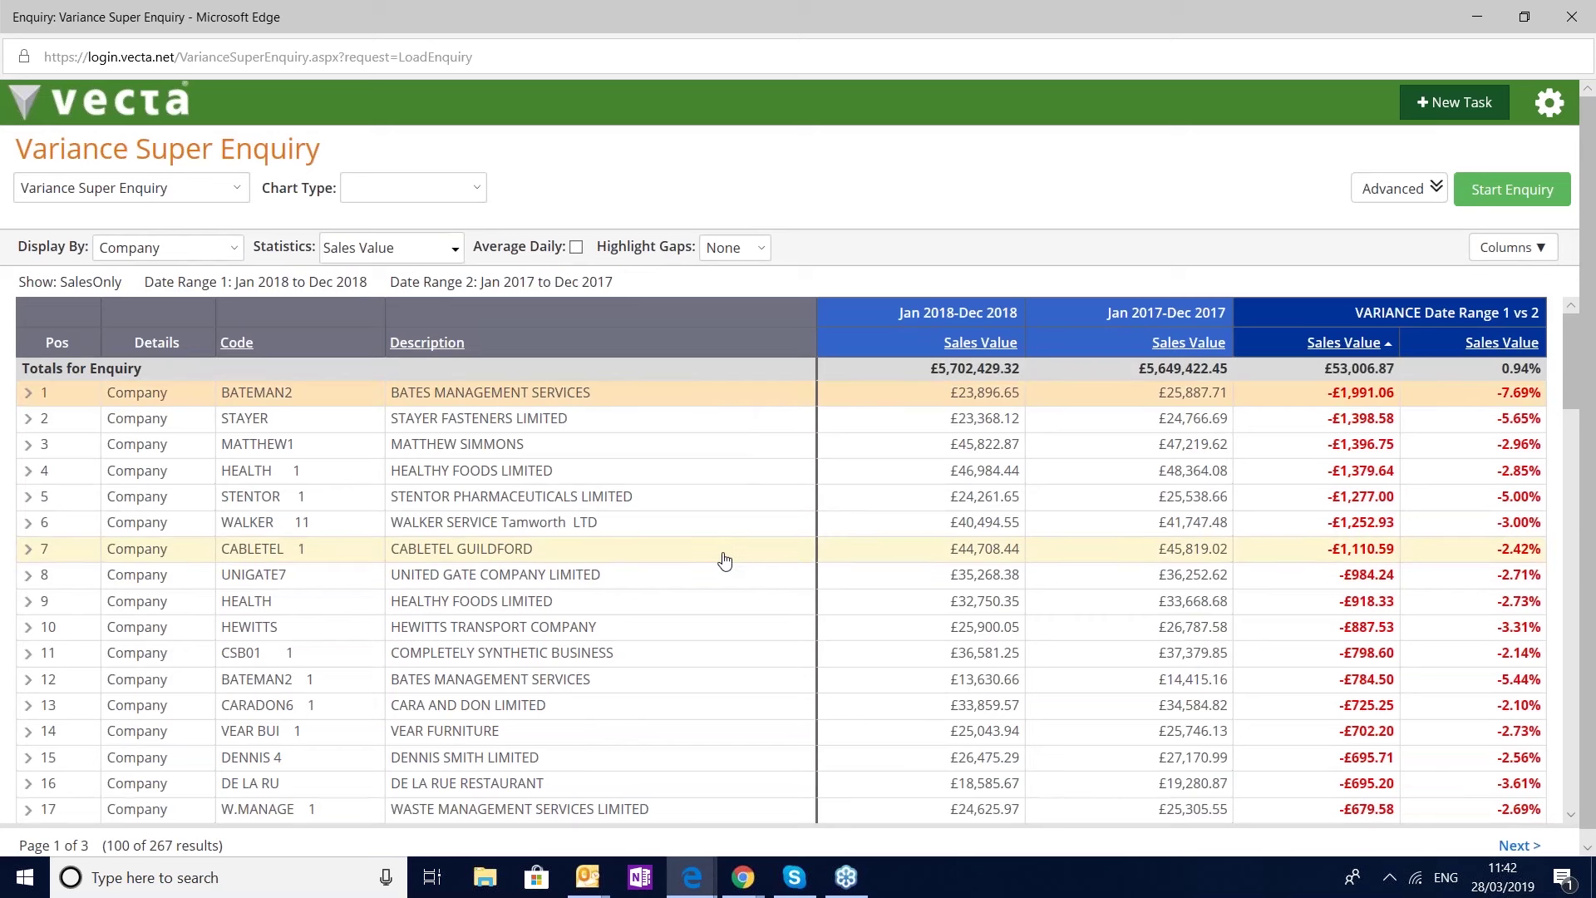
shift+click(723, 555)
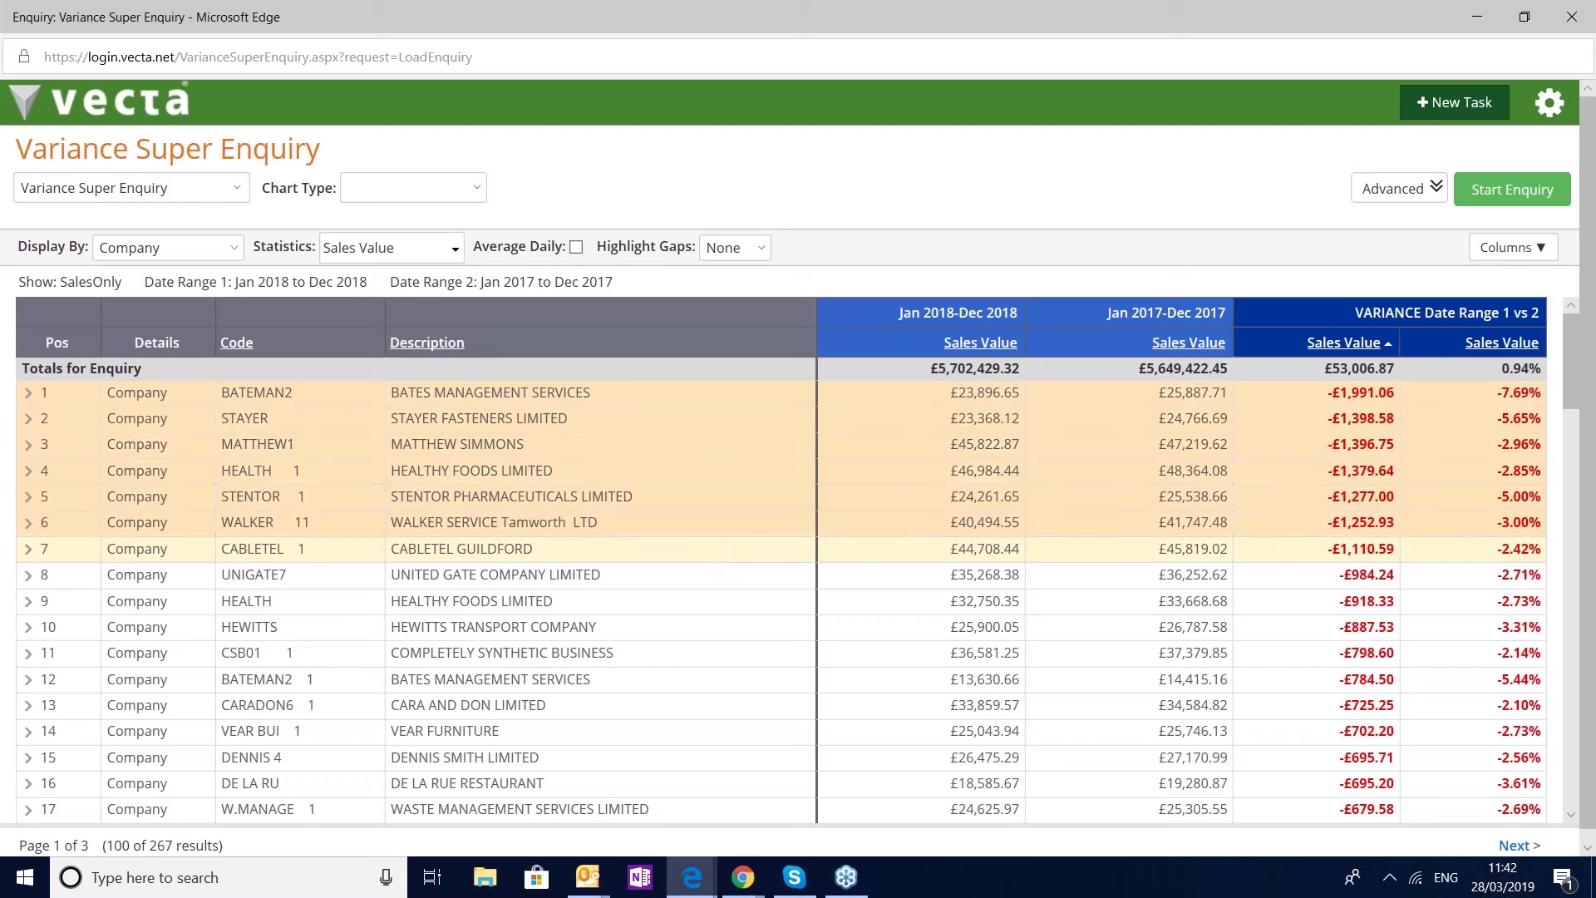
Create a New Task set to (Auto Assign), commenting 'Call these customers and arrange meeting to discus down tiurn'
click(1439, 123)
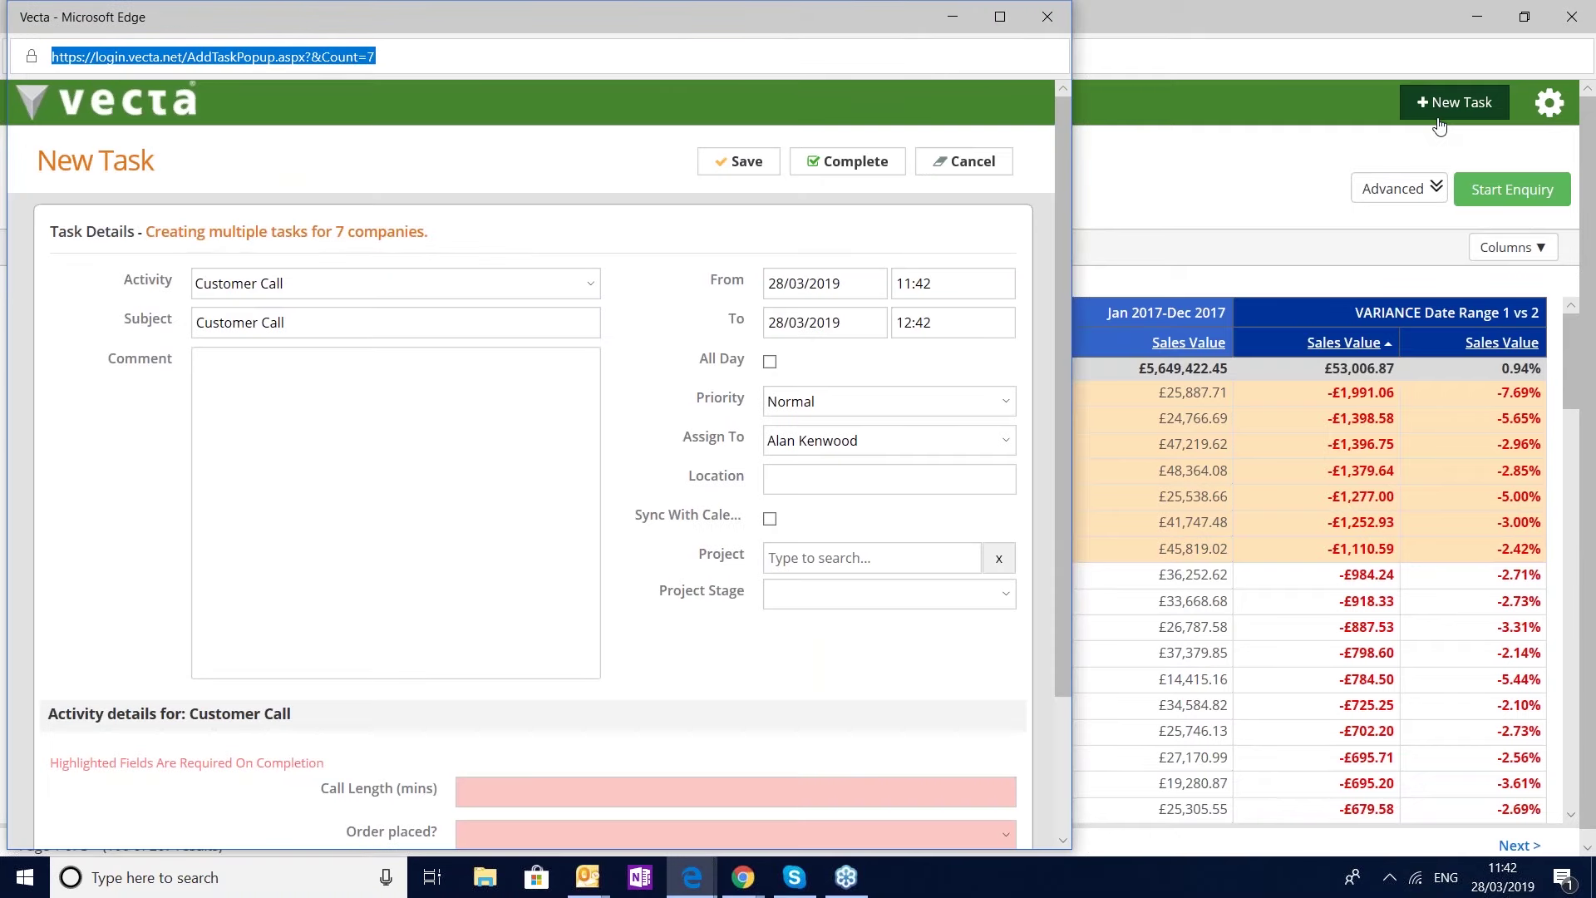
click(977, 440)
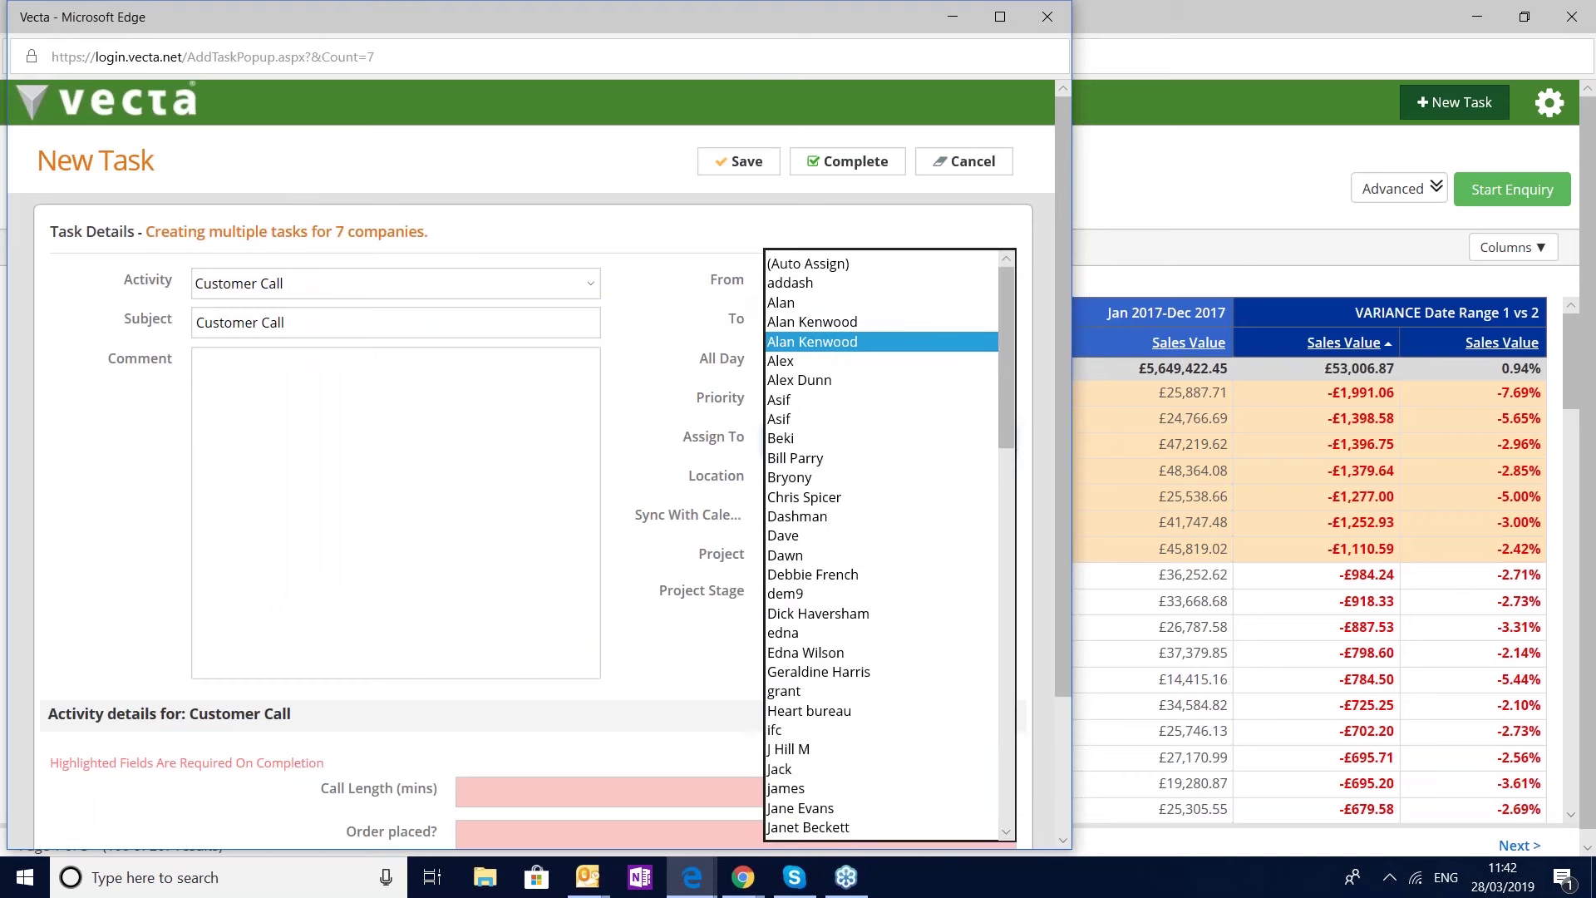
click(915, 265)
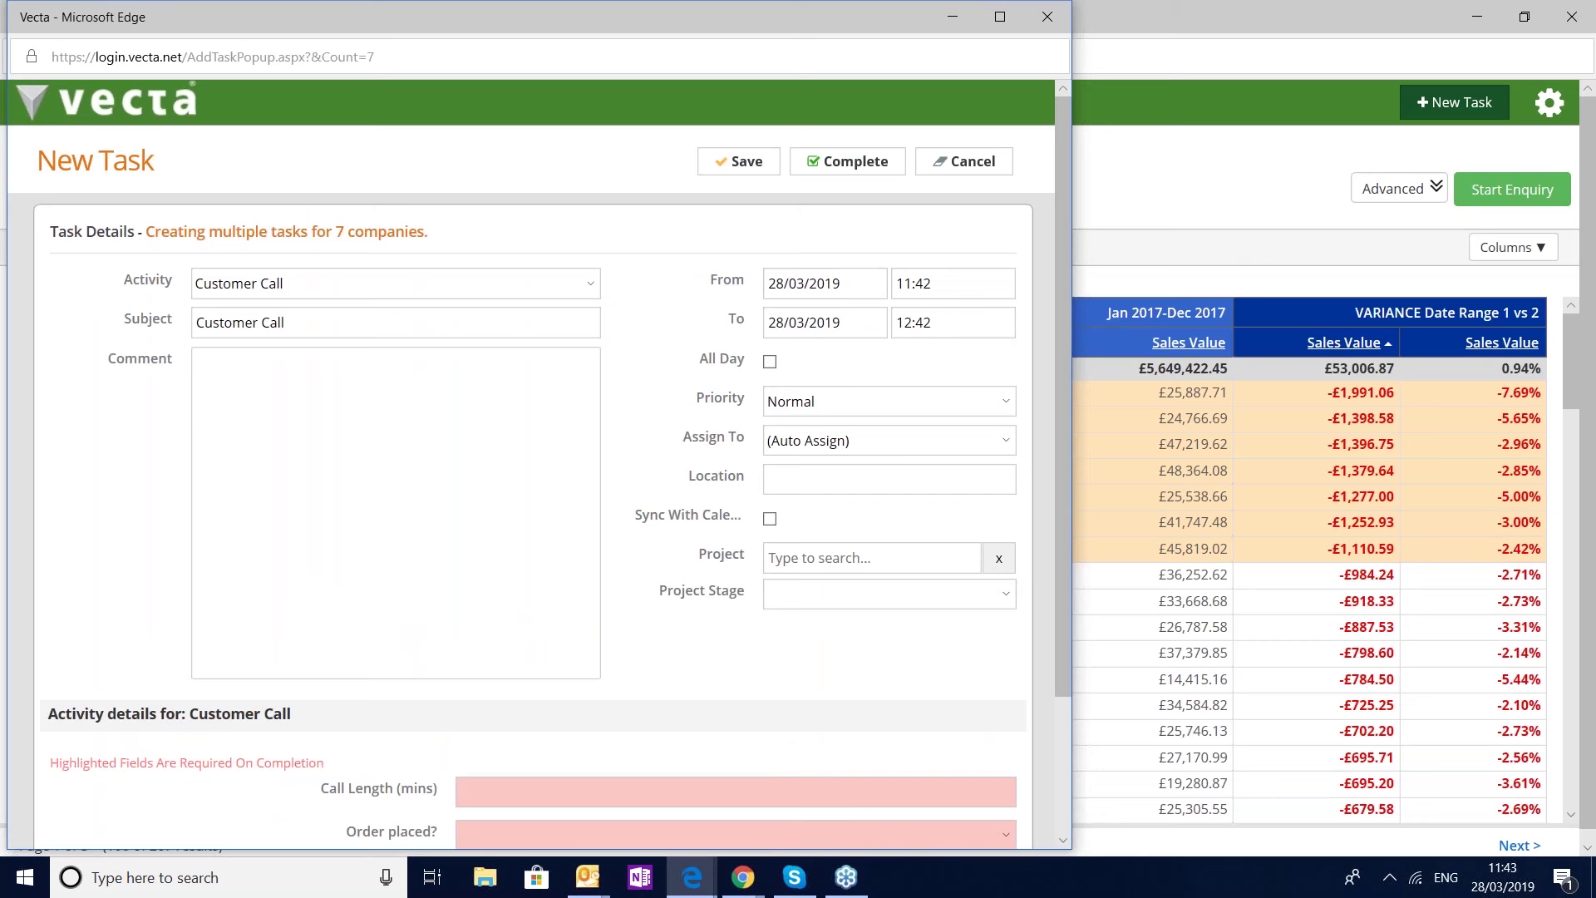
click(365, 403)
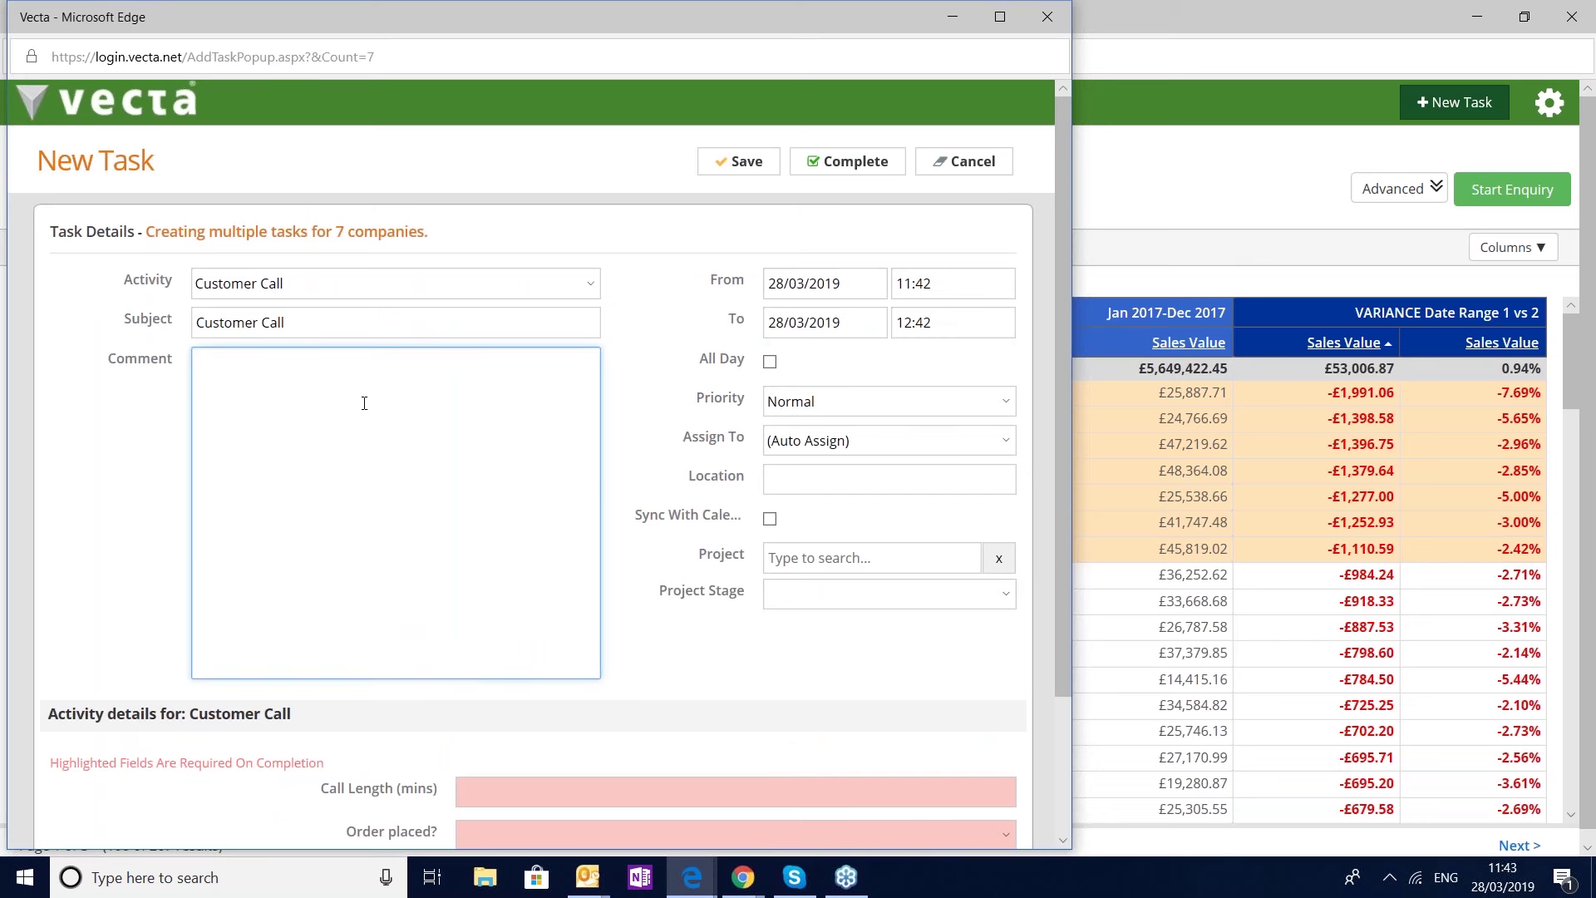
text(Call these customers and ar)
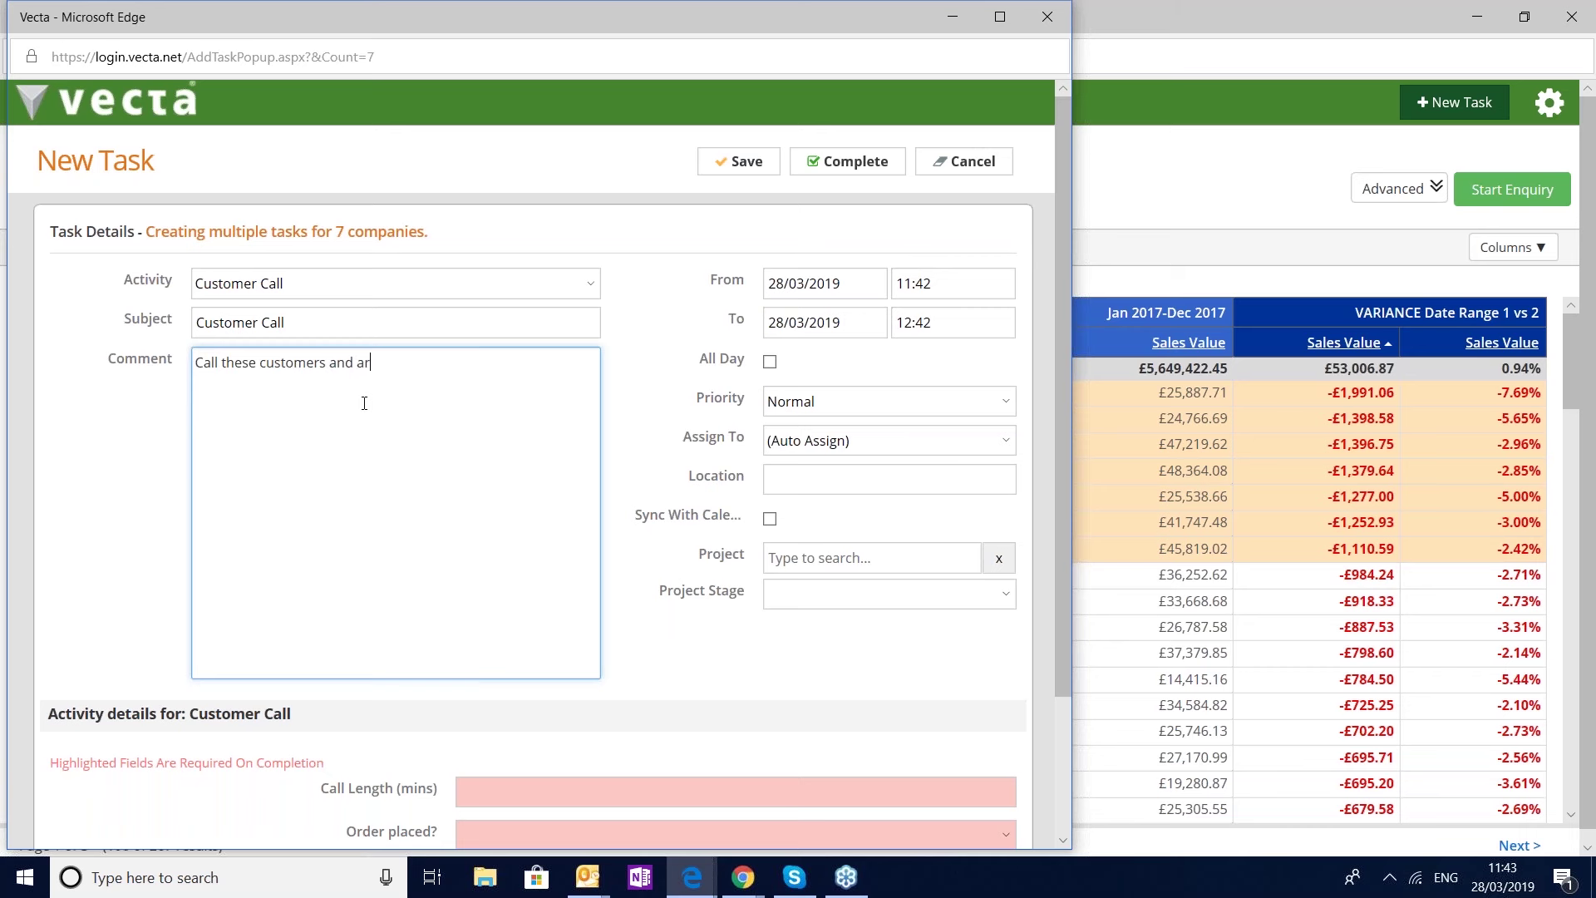
text(range meeting to discuss)
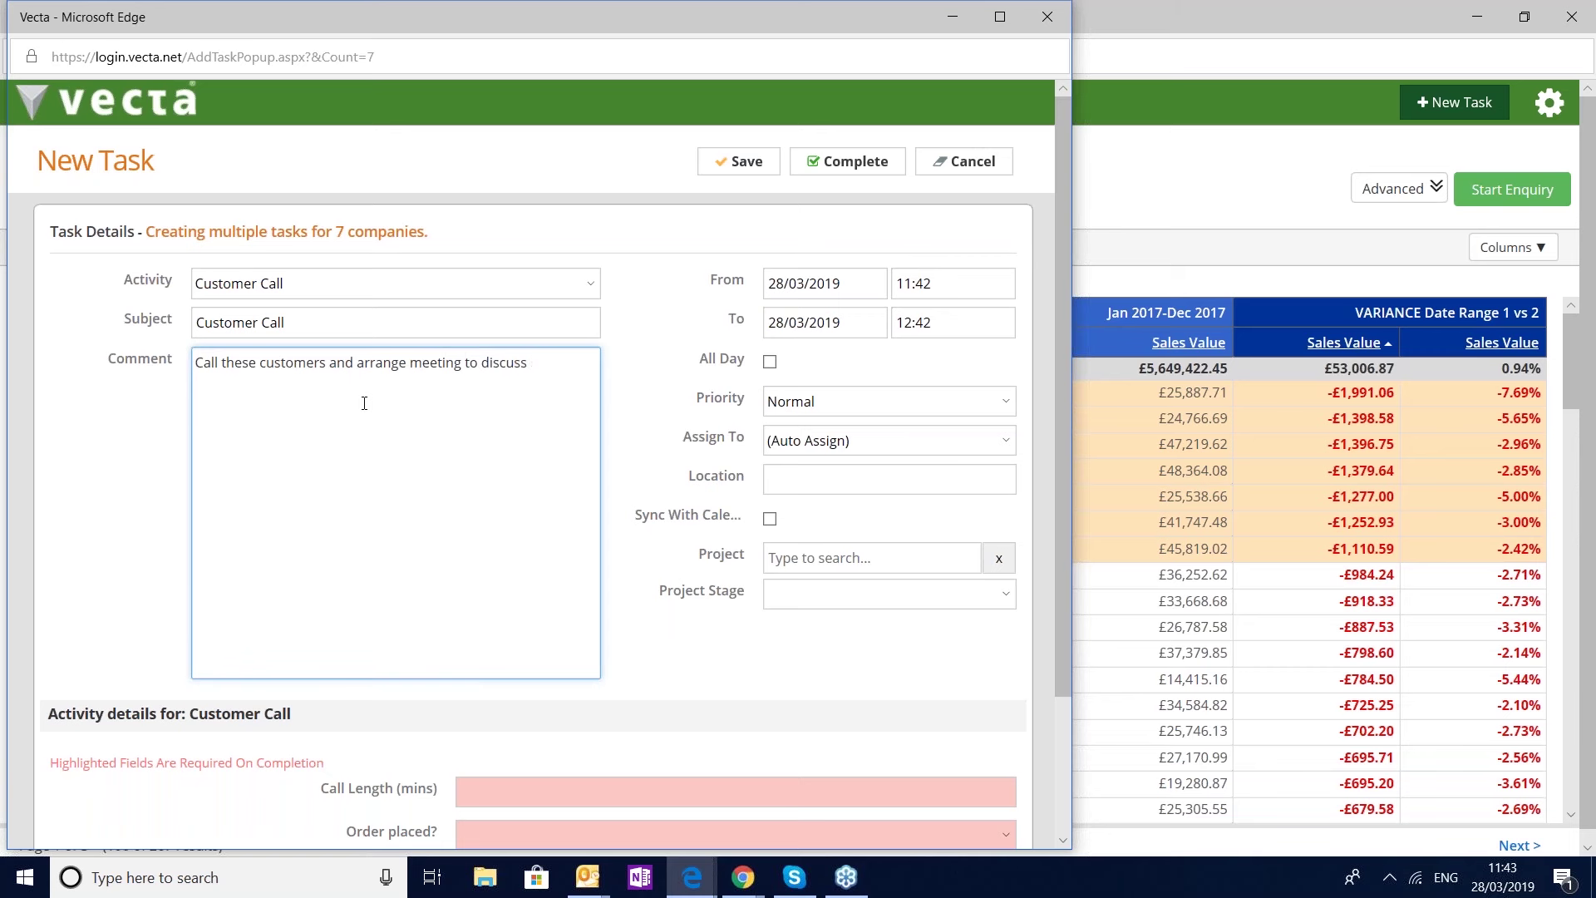
text(down t)
text(i)
text(urn)
click(652, 190)
Save the seven Customer Call tasks and minimize the enquiry window
click(755, 171)
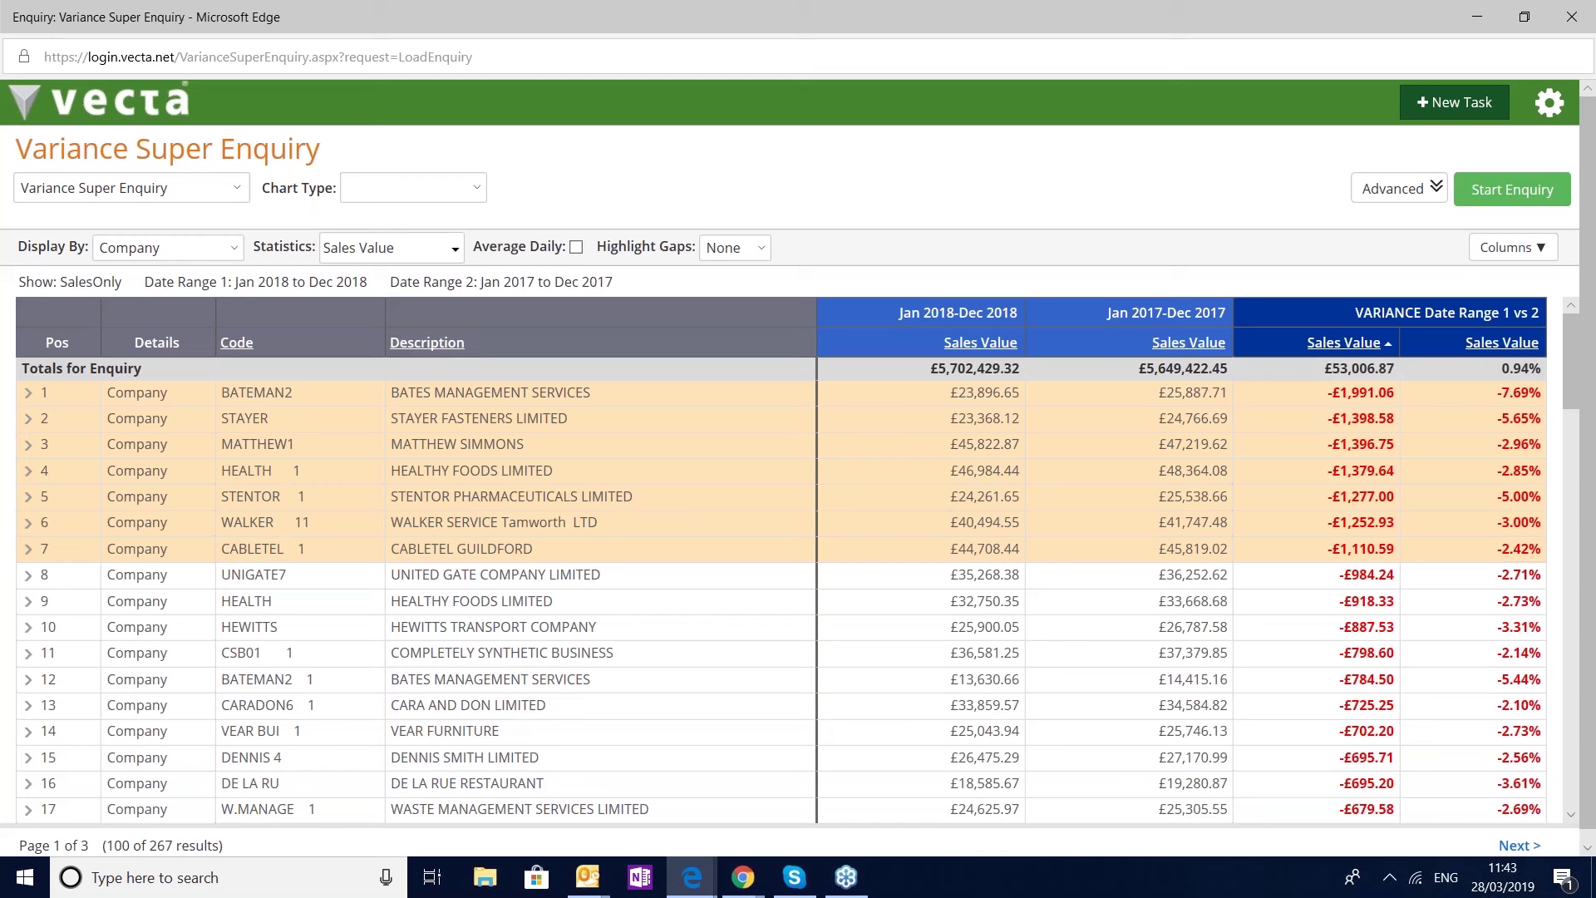
click(1478, 17)
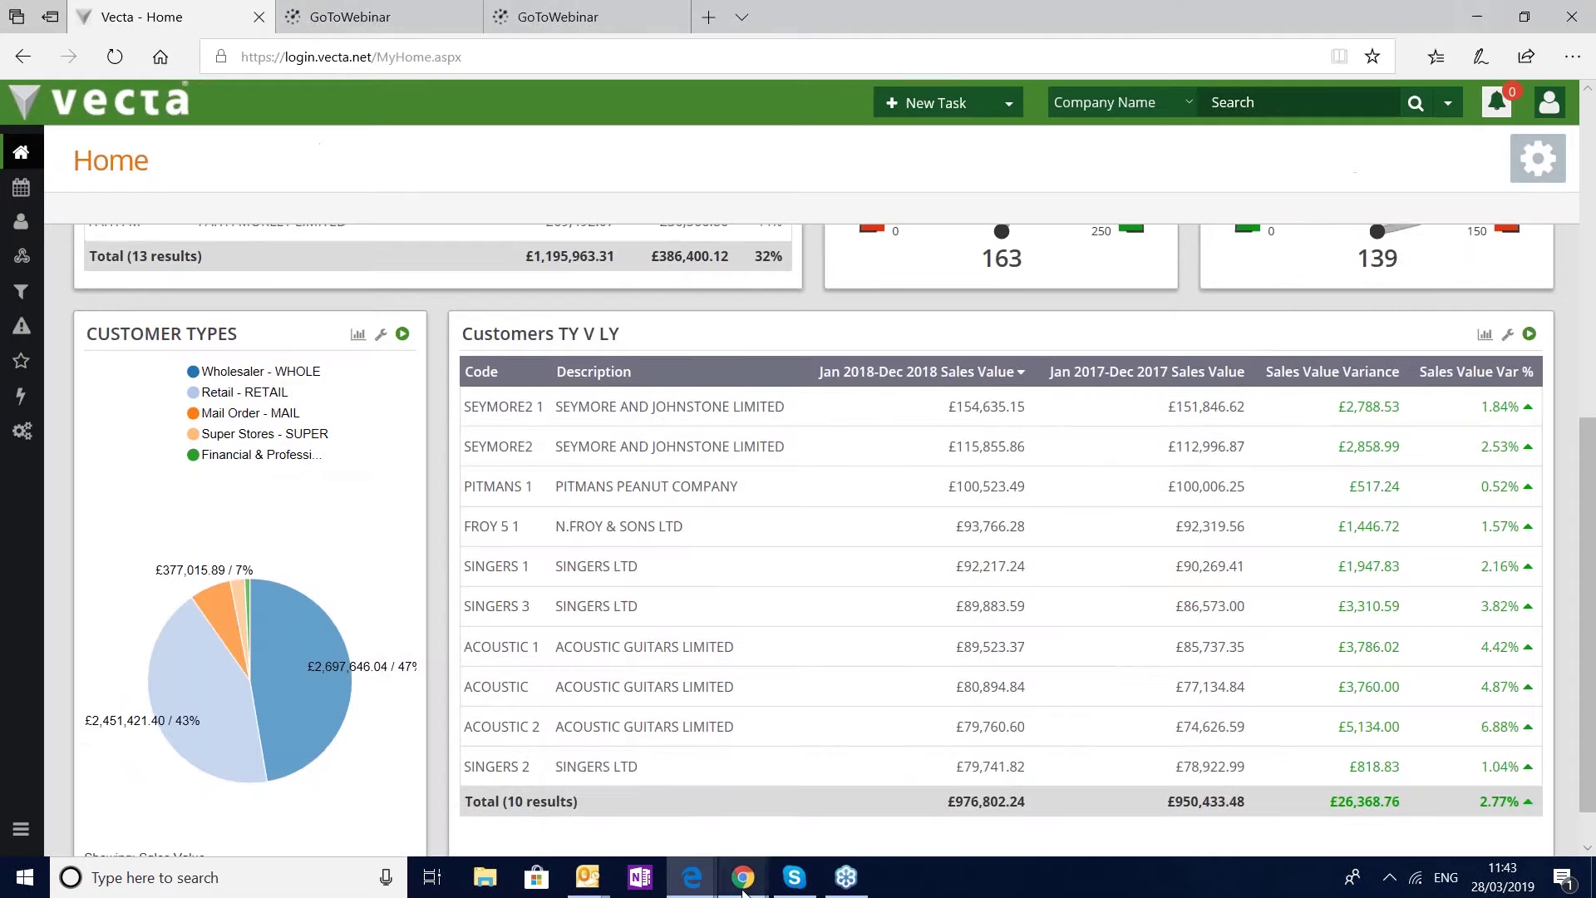
Bring forward the 'Vecta - You have a message' window with the My Territory dashboard
mouse_move(744, 889)
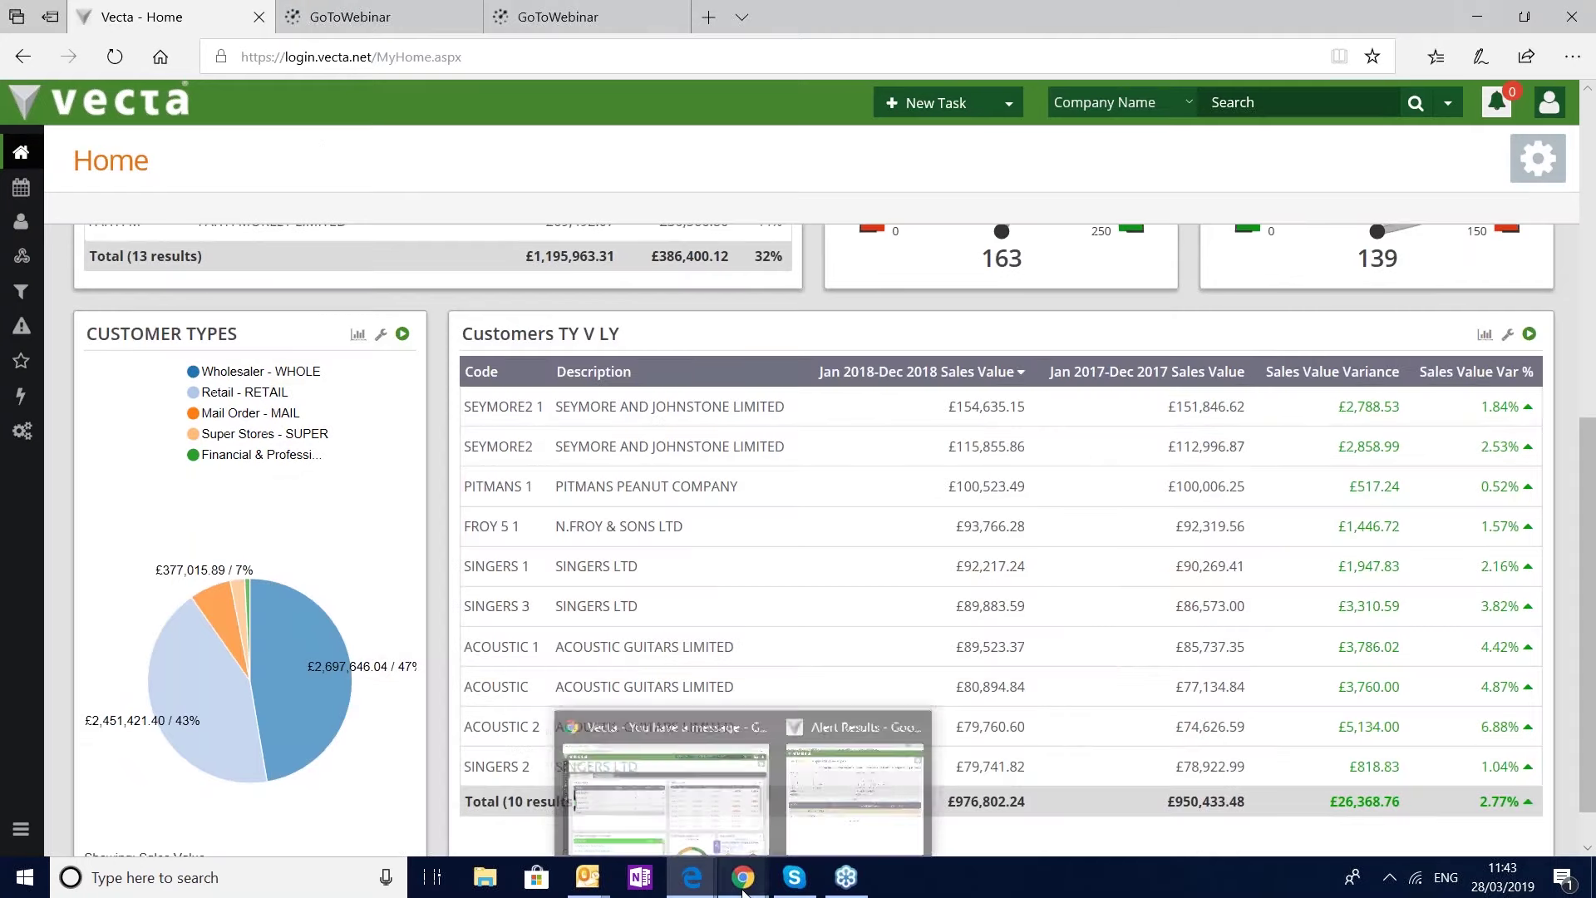
click(686, 797)
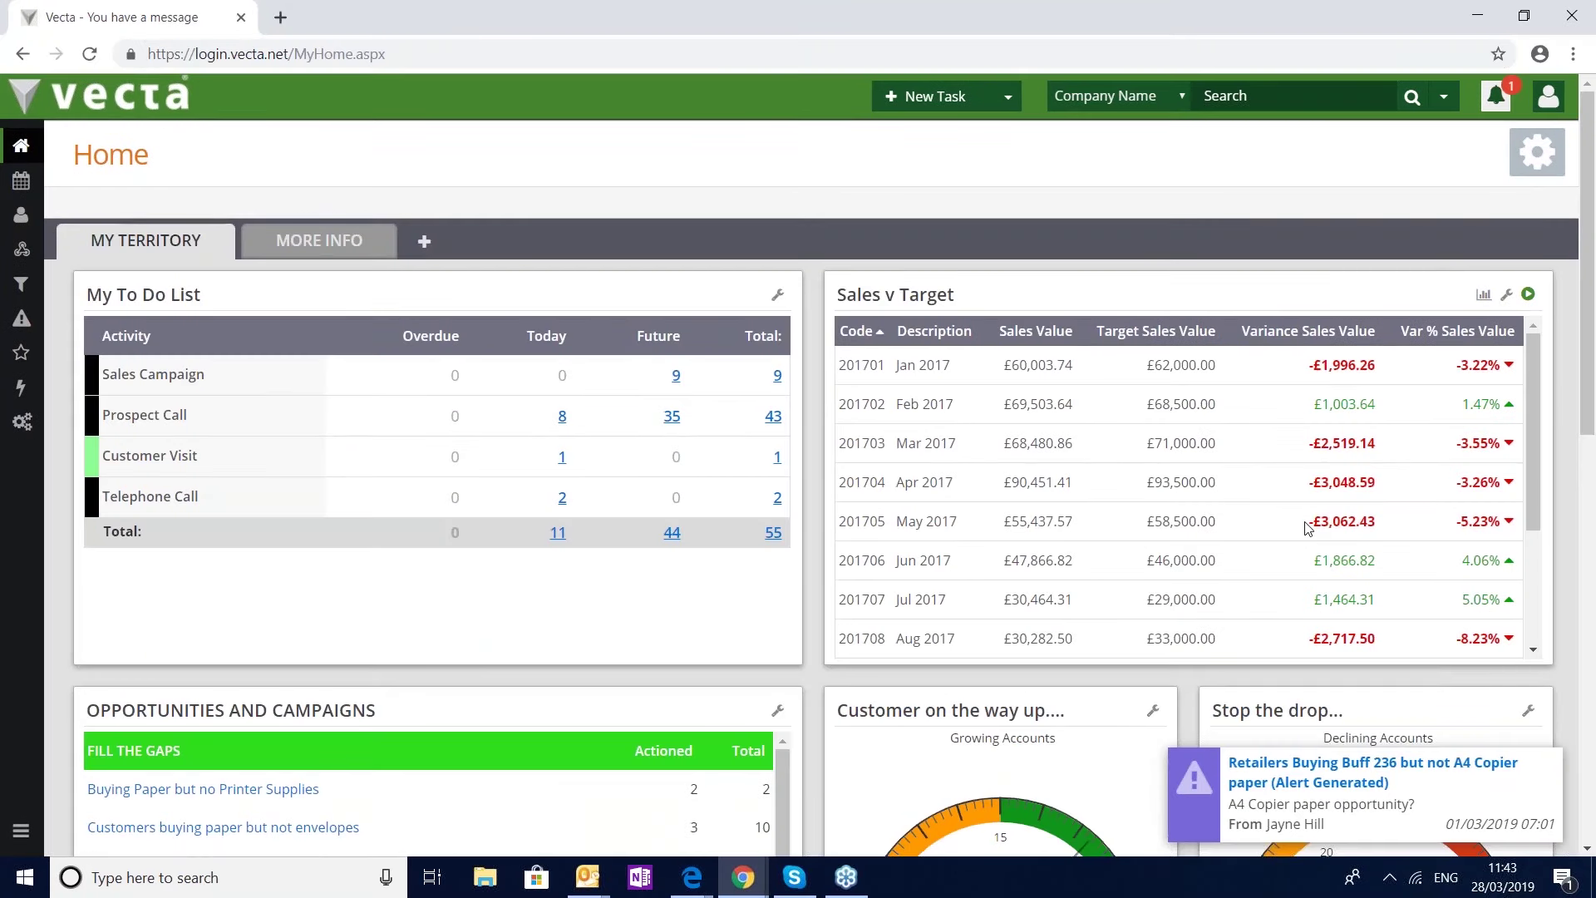